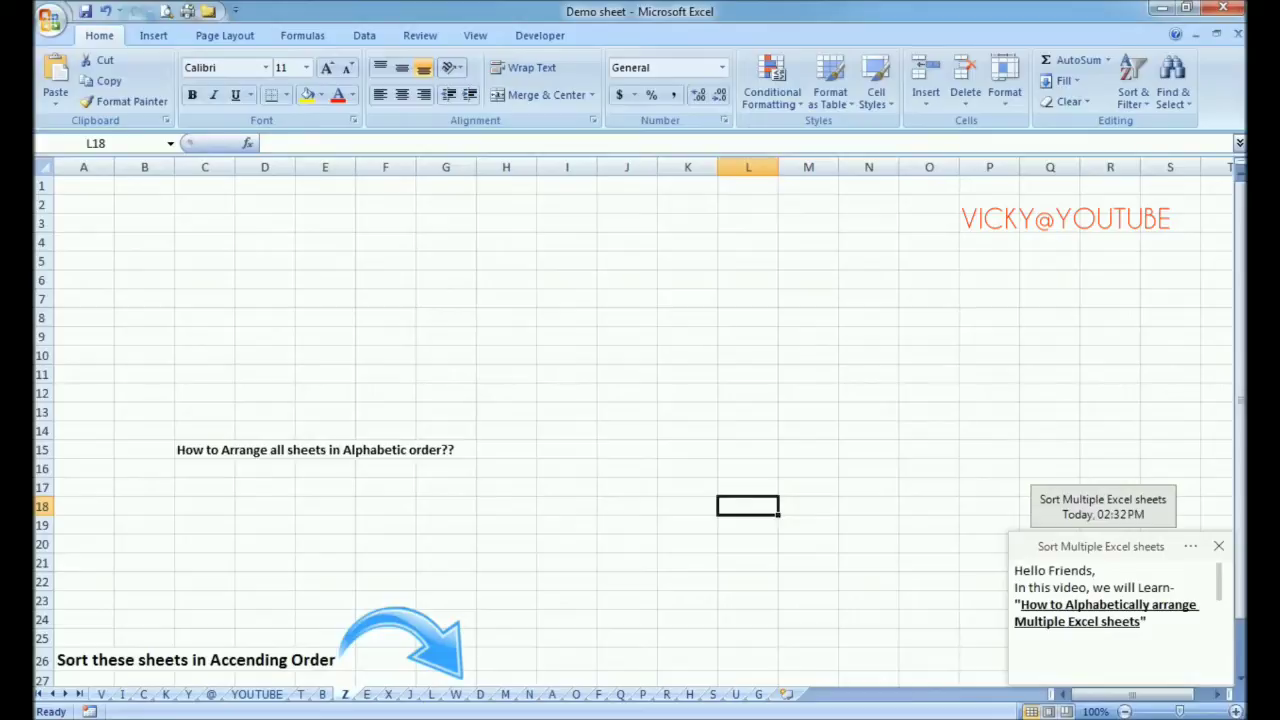
Rearrange the windows and notes panel on screen
{"action": "left_click", "coordinate": [1151, 621]}
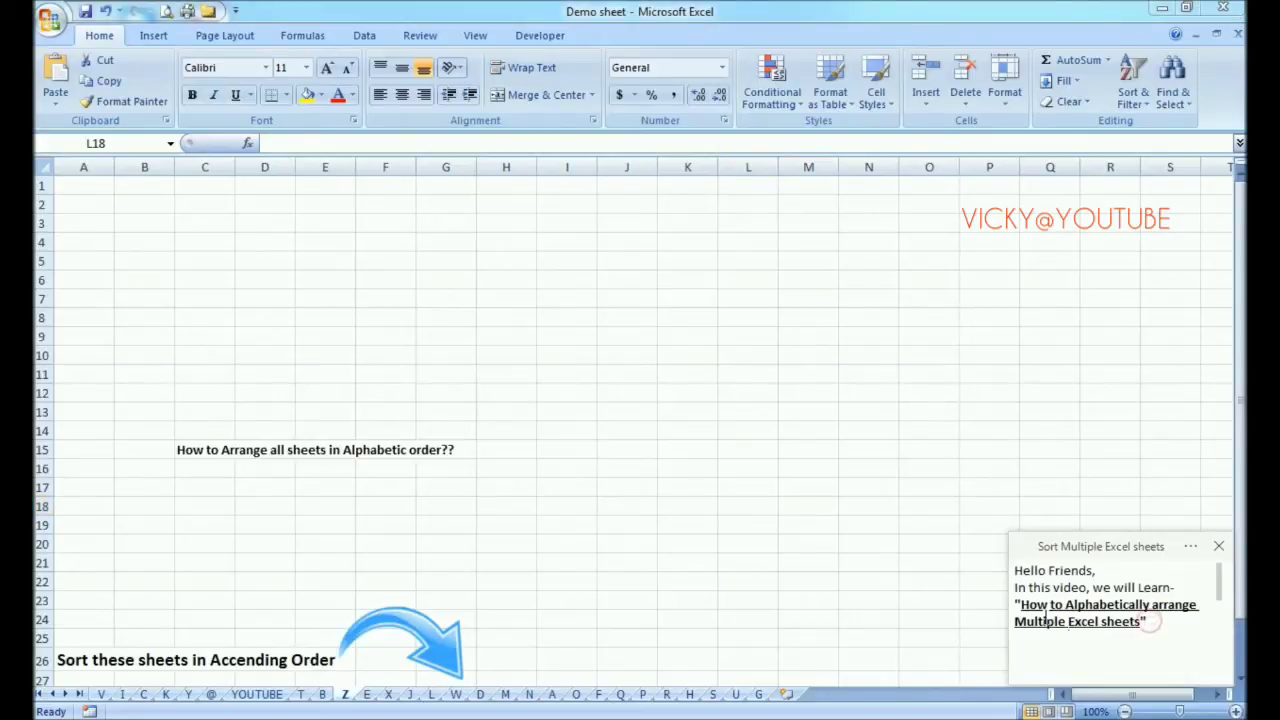
{"action": "mouse_move", "coordinate": [1148, 621]}
{"action": "left_mouse_down"}
{"action": "mouse_move", "coordinate": [1055, 621]}
{"action": "mouse_move", "coordinate": [1015, 604]}
{"action": "left_mouse_up"}
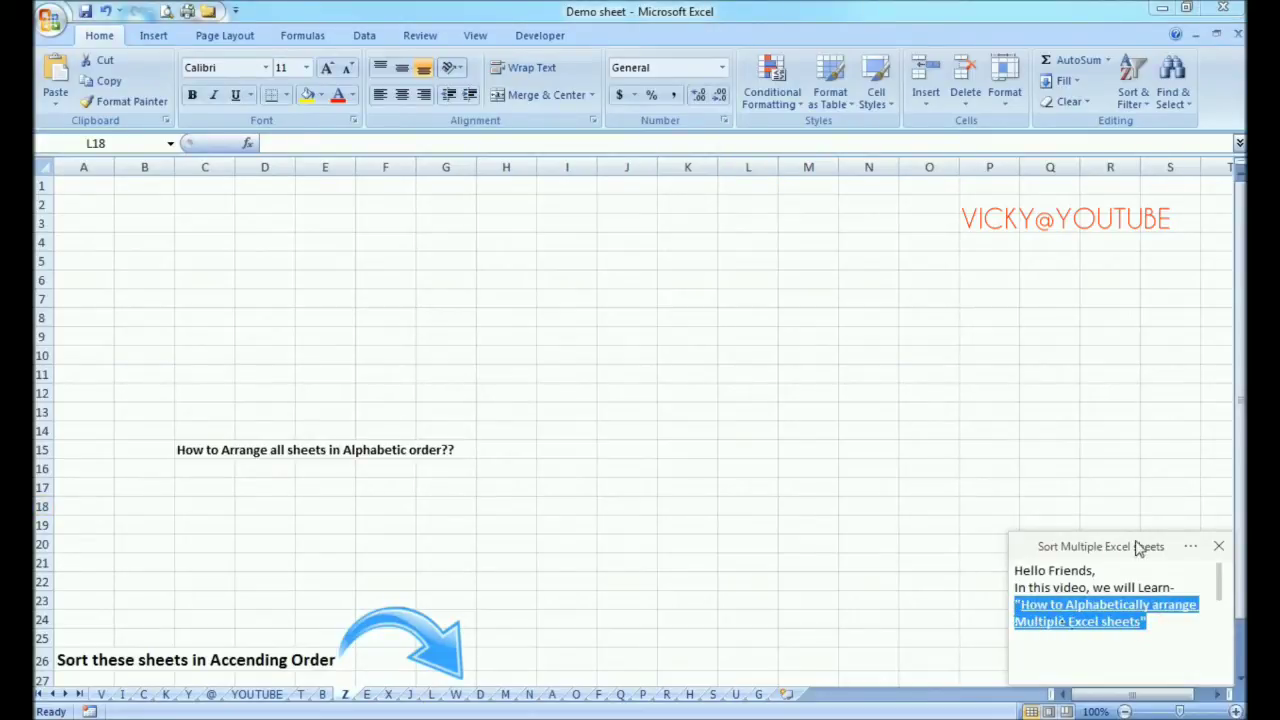
{"action": "left_click_drag", "start_coordinate": [1136, 548], "coordinate": [829, 551]}
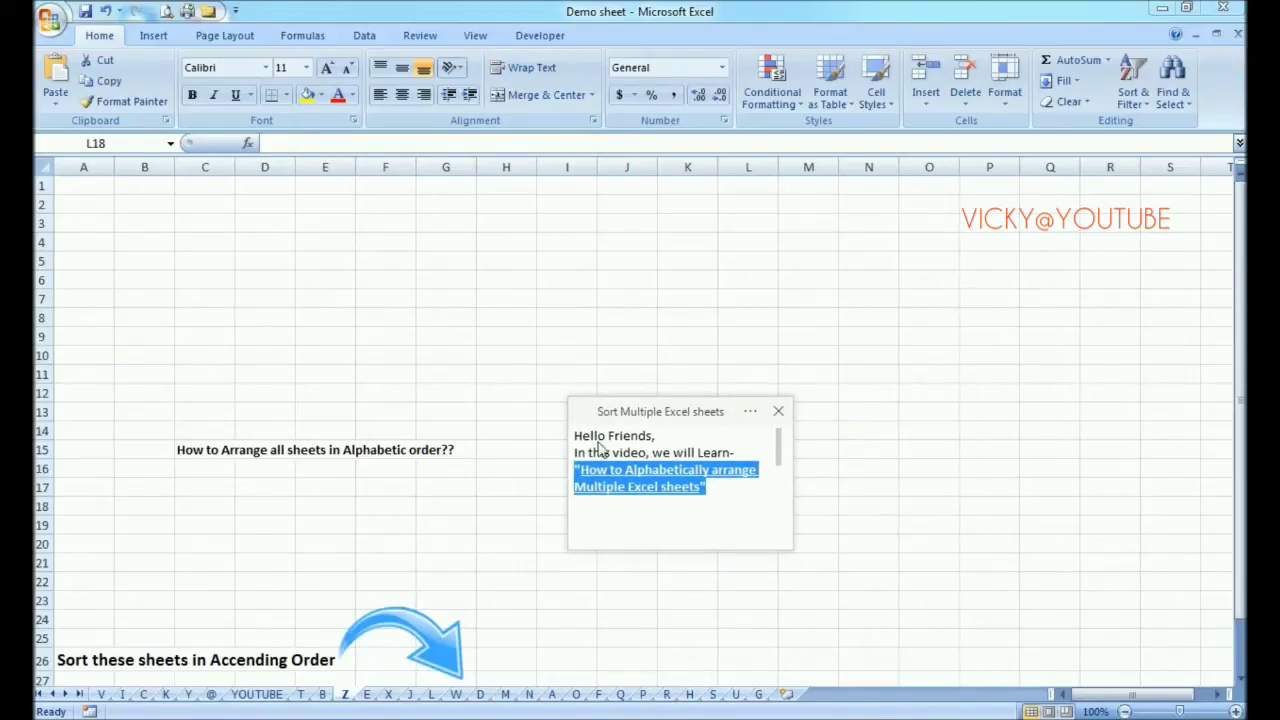
{"action": "mouse_move", "coordinate": [639, 408]}
{"action": "left_mouse_down"}
{"action": "mouse_move", "coordinate": [1065, 559]}
{"action": "mouse_move", "coordinate": [1083, 548]}
{"action": "left_mouse_up"}
Note 'First of all, open your Excel file which has multiple spreadsheets.' and close Excel
{"action": "left_click", "coordinate": [1056, 659]}
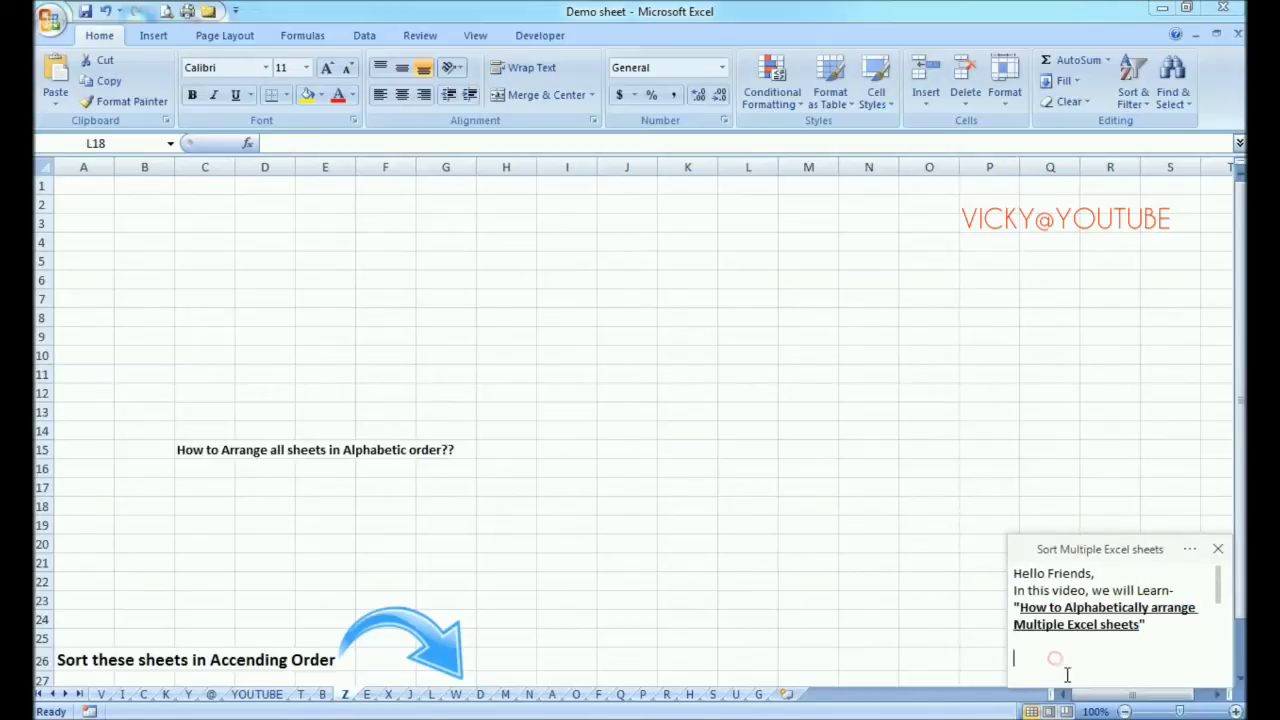
{"action": "type", "text": "First of all, open your Excel file which has multiple spreadsheets."}
{"action": "key", "text": "Return"}
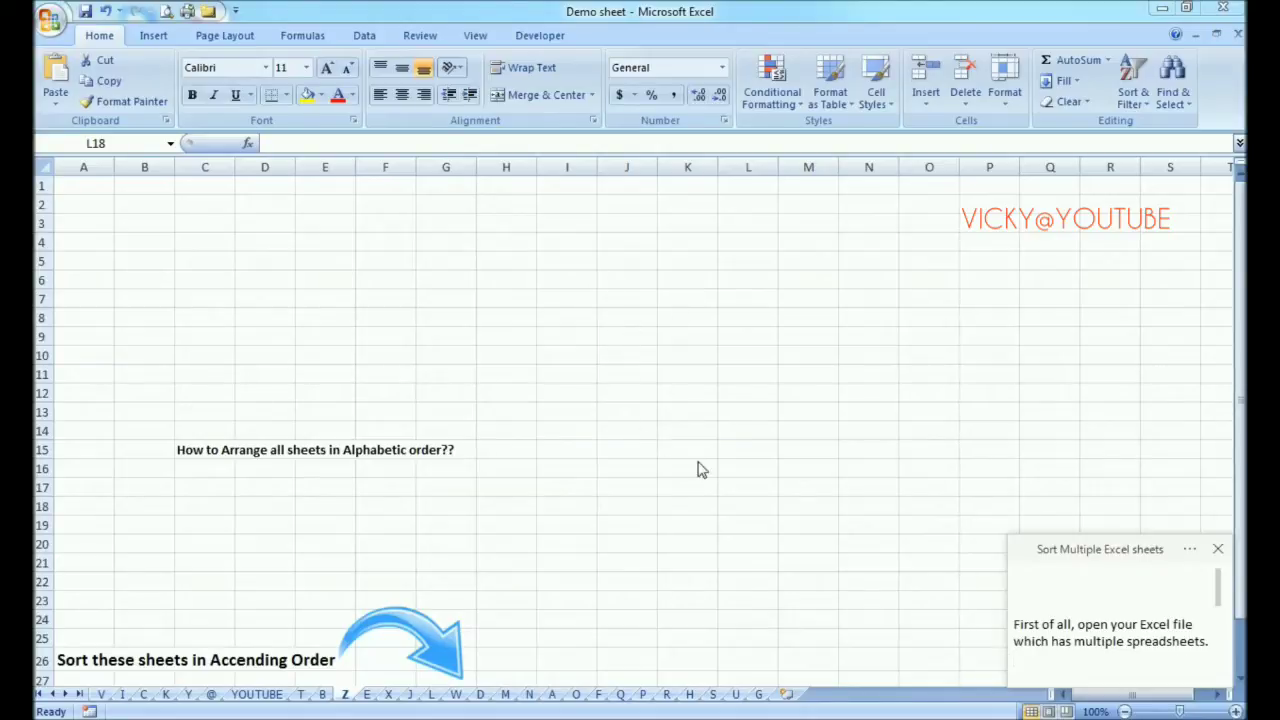
{"action": "left_click", "coordinate": [1225, 9]}
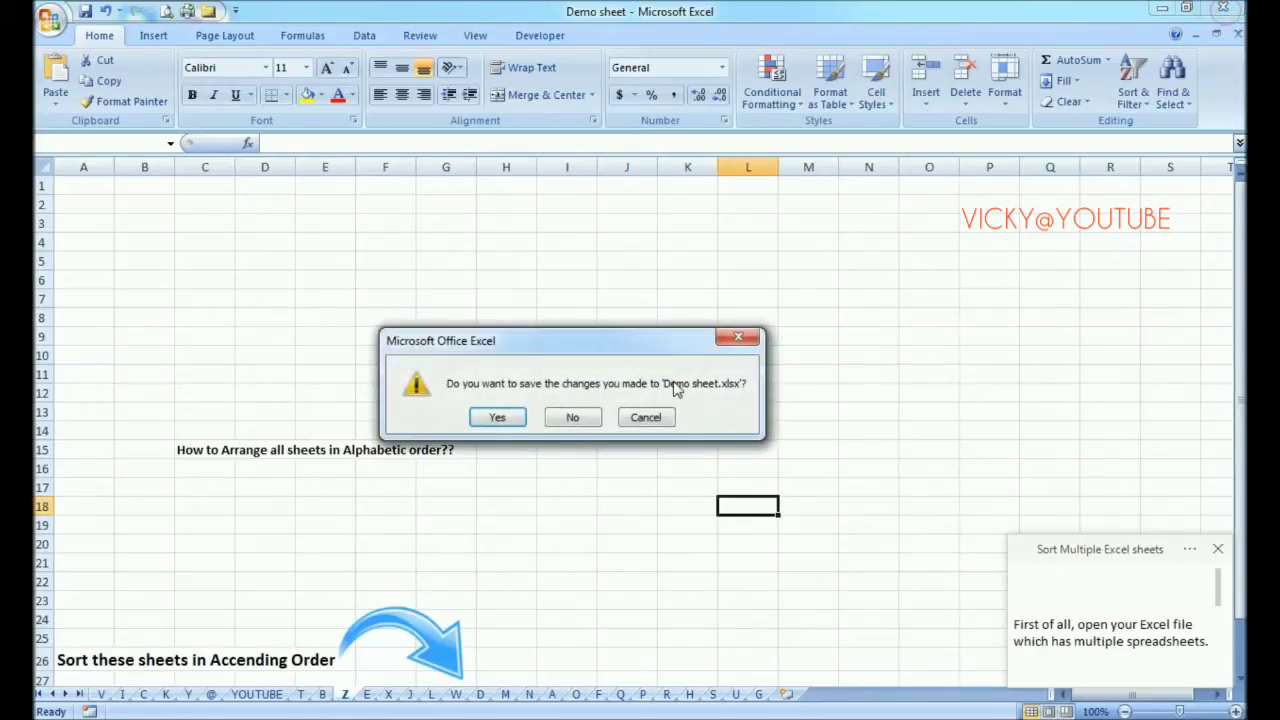
Save changes to Demo sheet.xlsx, then reopen it from its desktop icon
{"action": "left_click", "coordinate": [482, 416]}
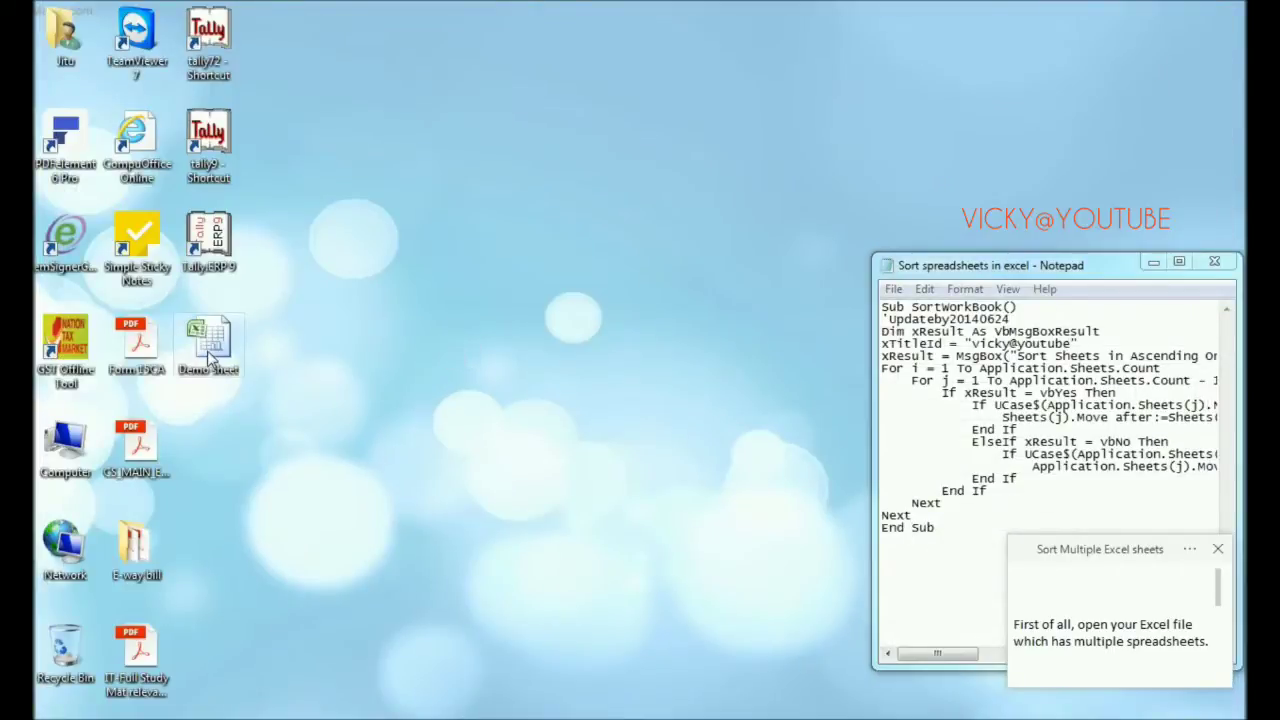
{"action": "double_click", "coordinate": [208, 345]}
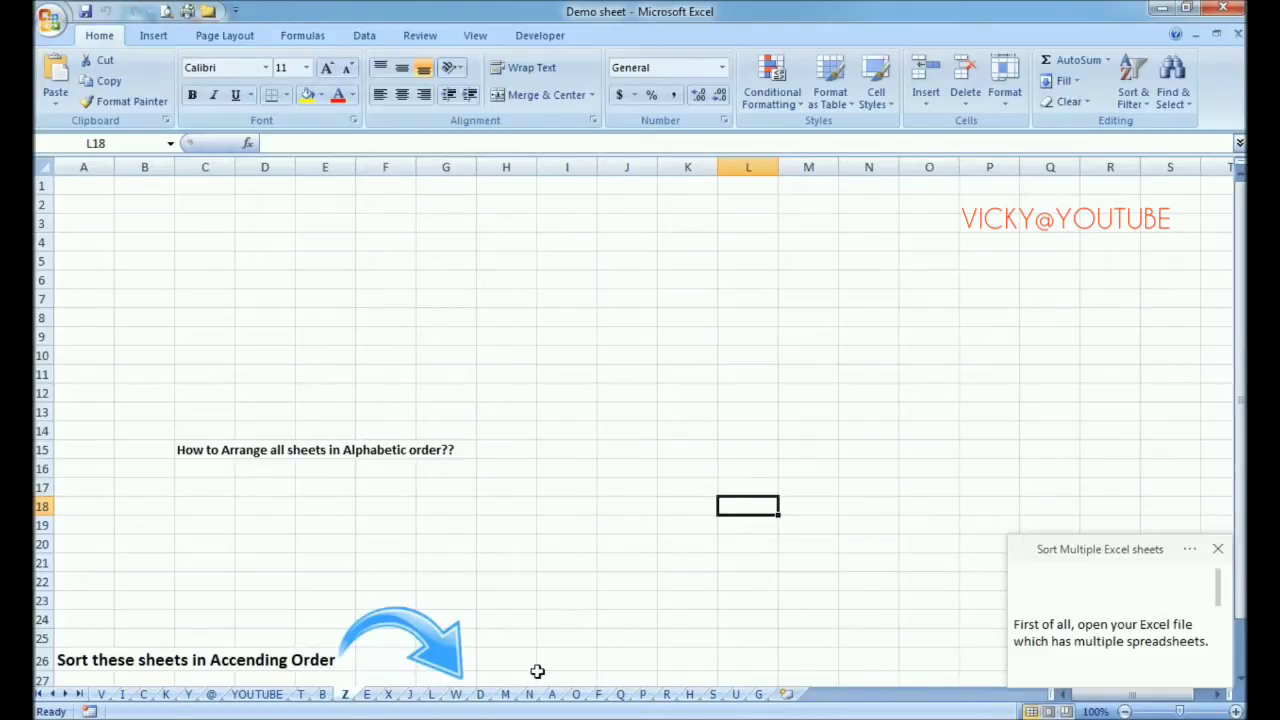
{"action": "left_click_drag", "start_coordinate": [529, 694], "coordinate": [347, 696]}
{"action": "left_click", "coordinate": [1081, 655]}
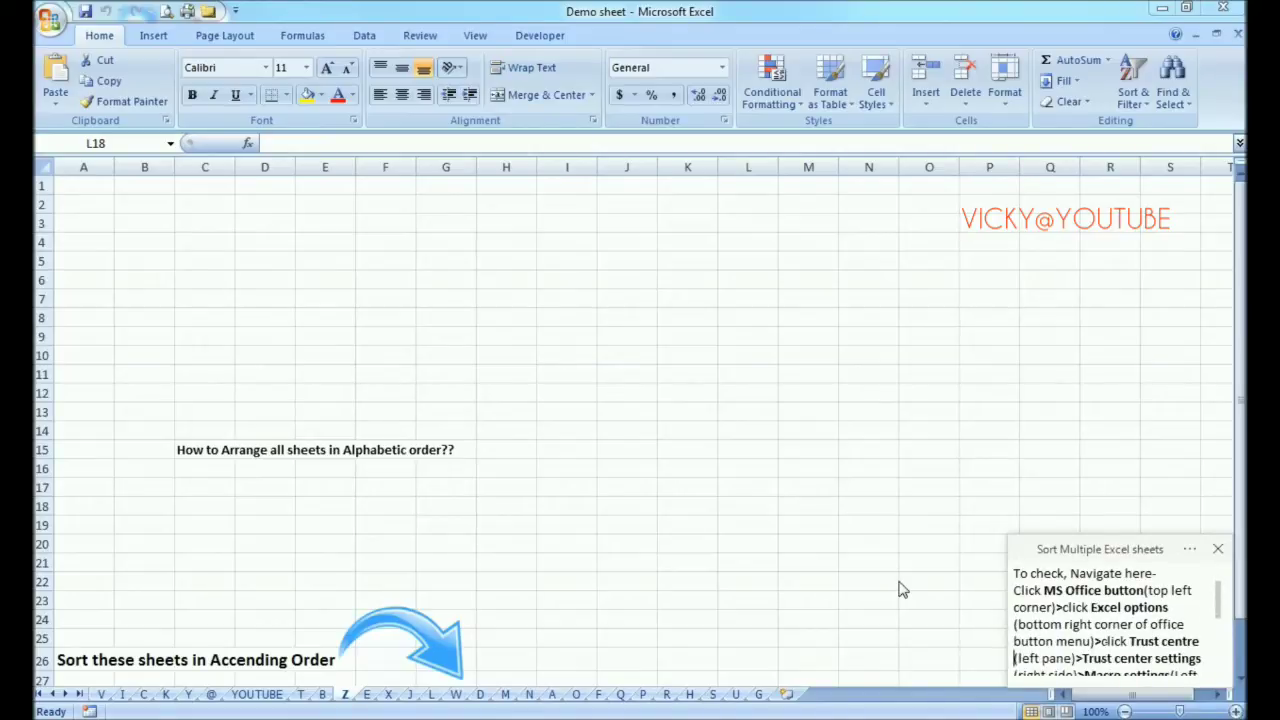
{"action": "left_click", "coordinate": [48, 28]}
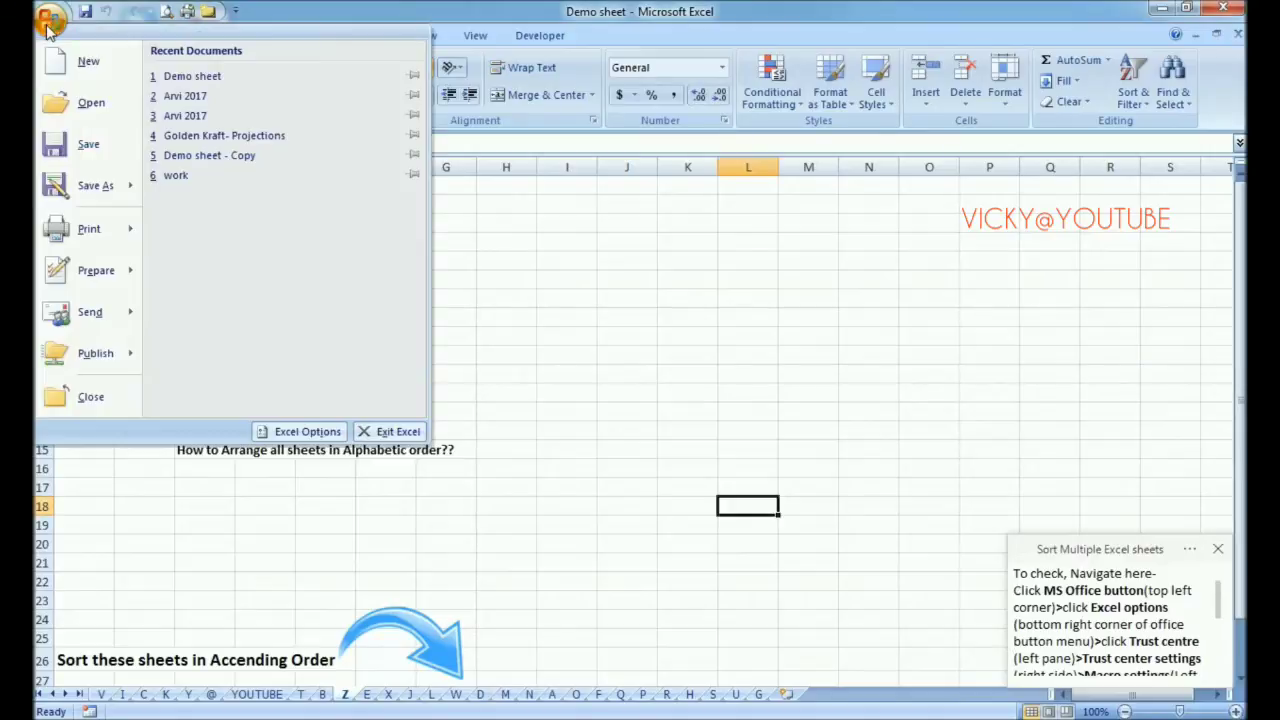
Choose 'Enable all macros' in the Trust Center Macro Settings and confirm
{"action": "left_click", "coordinate": [316, 433]}
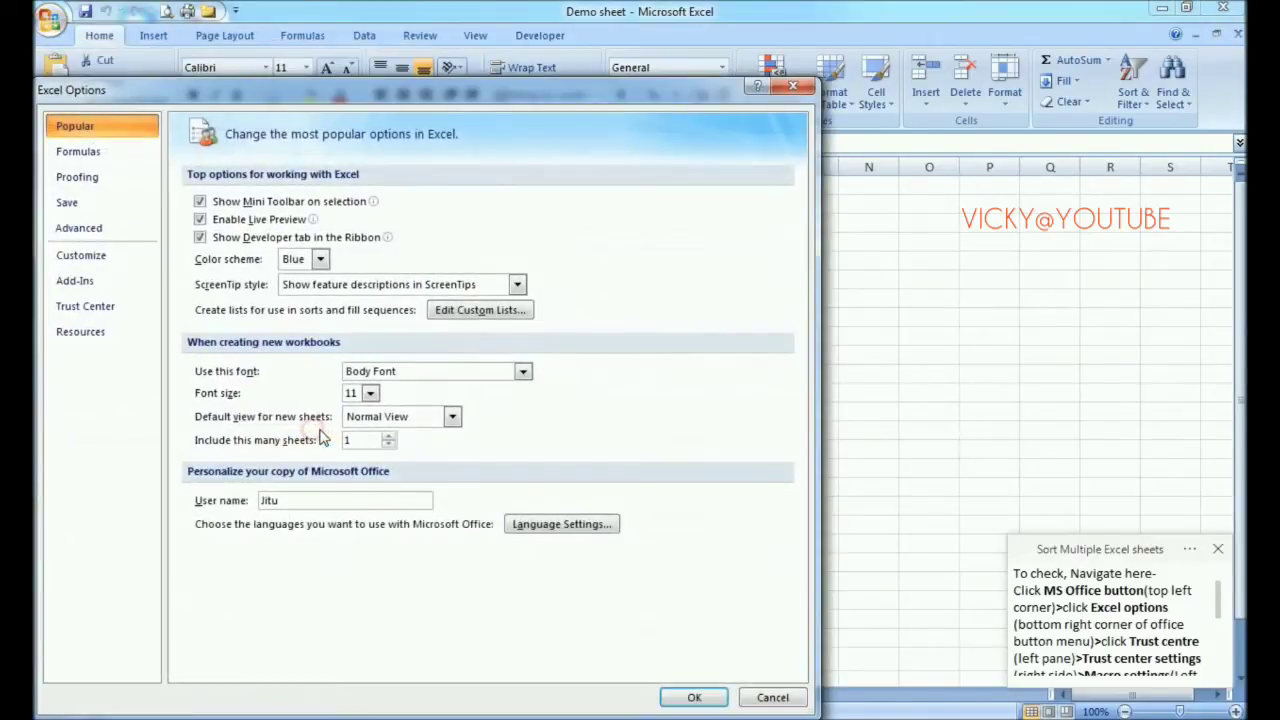
{"action": "left_click", "coordinate": [90, 314]}
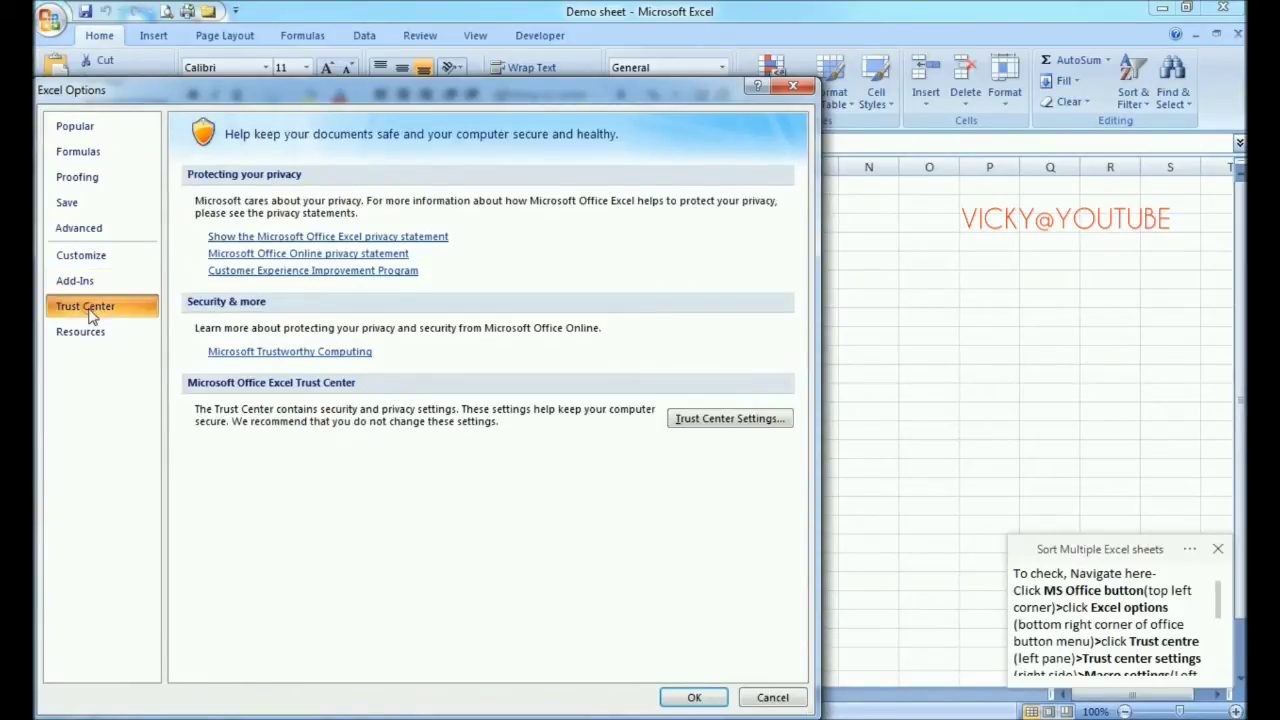
{"action": "left_click", "coordinate": [741, 420]}
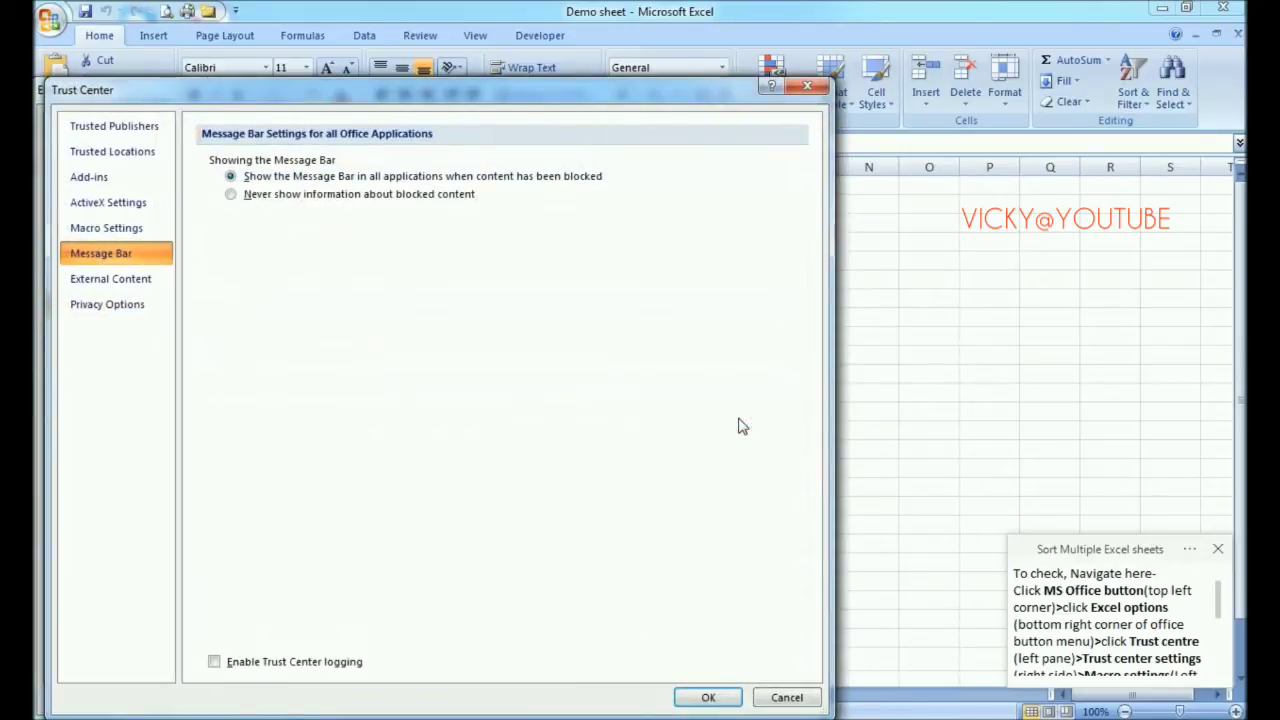
{"action": "left_click", "coordinate": [1027, 660]}
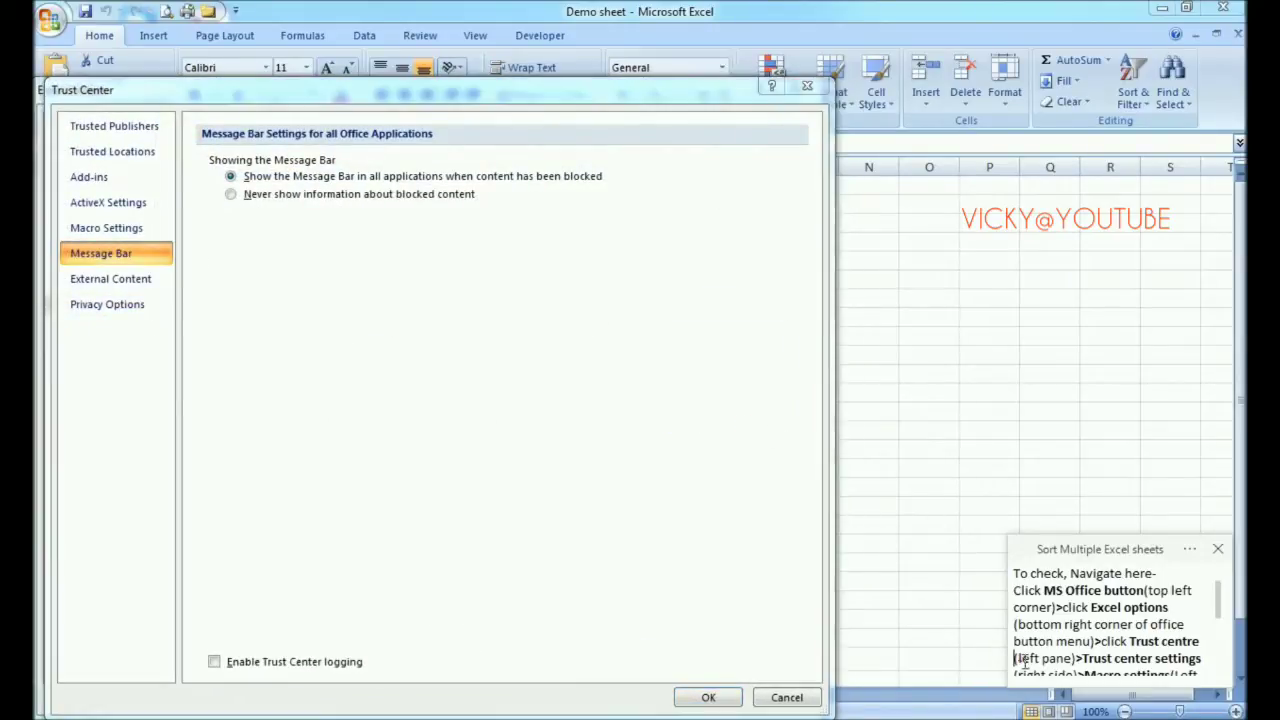
{"action": "key", "text": "Down"}
{"action": "key", "text": "Down"}
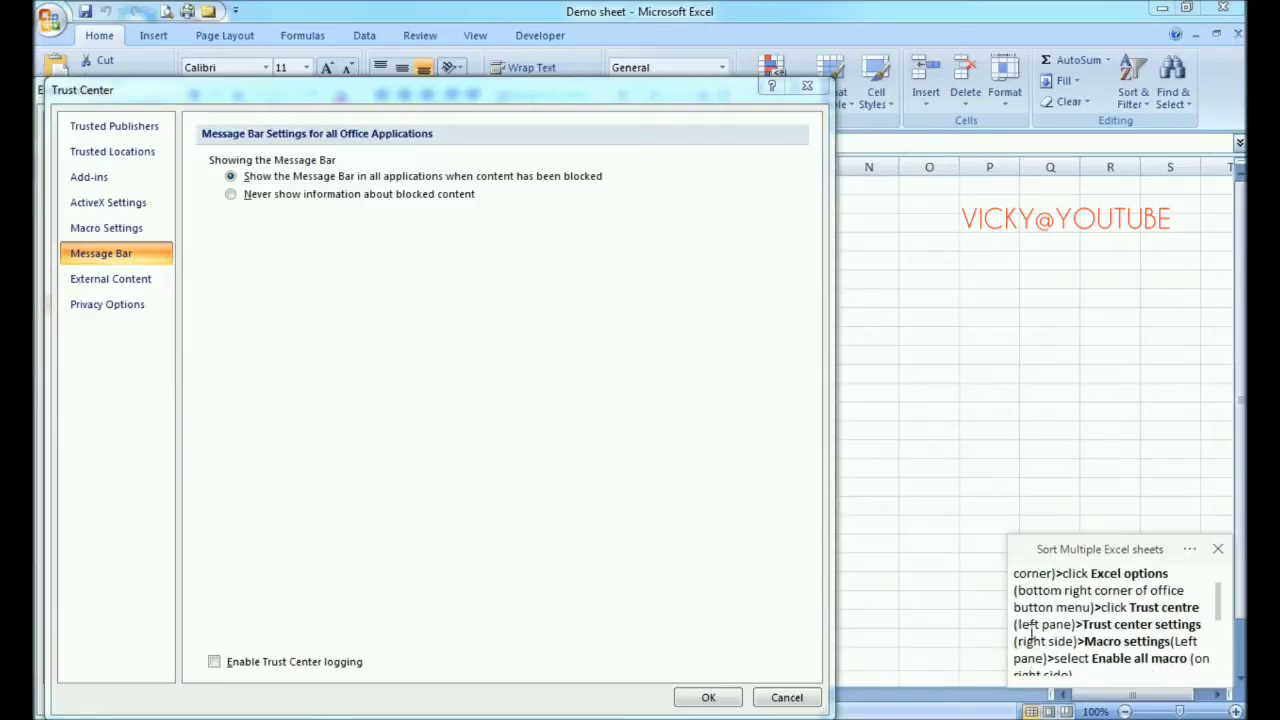
{"action": "left_click", "coordinate": [114, 233]}
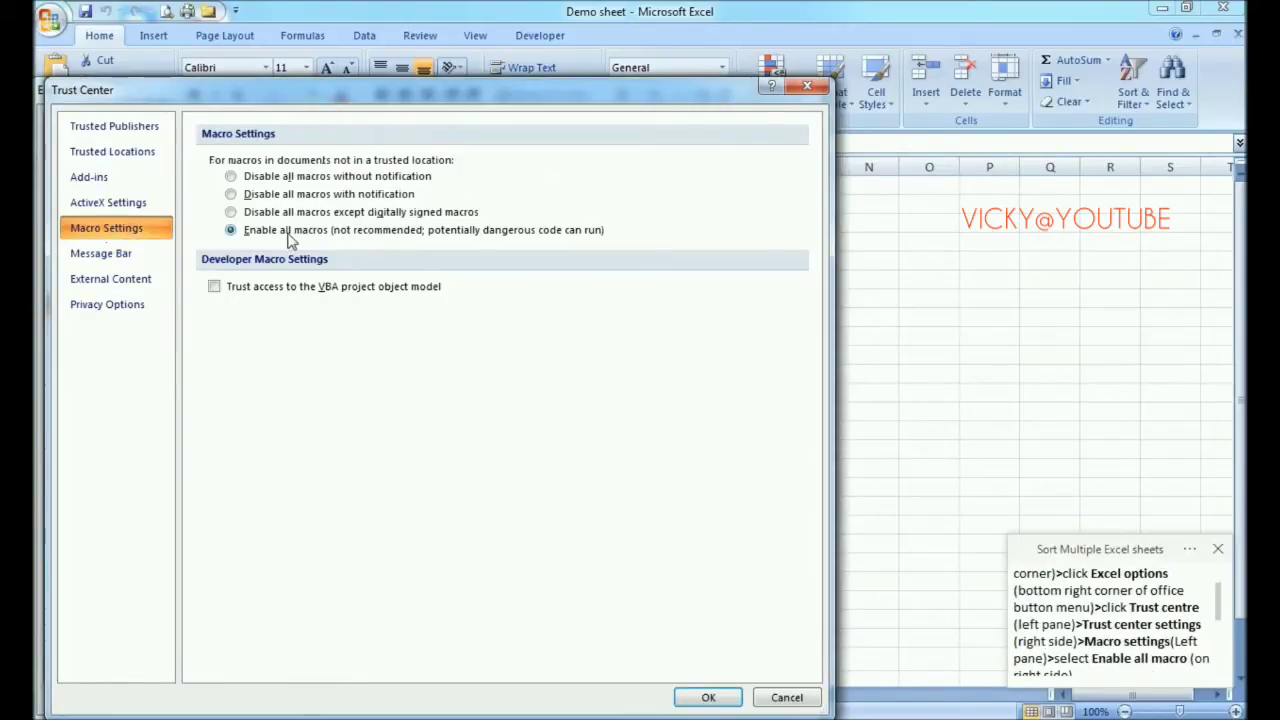
{"action": "left_click", "coordinate": [232, 232]}
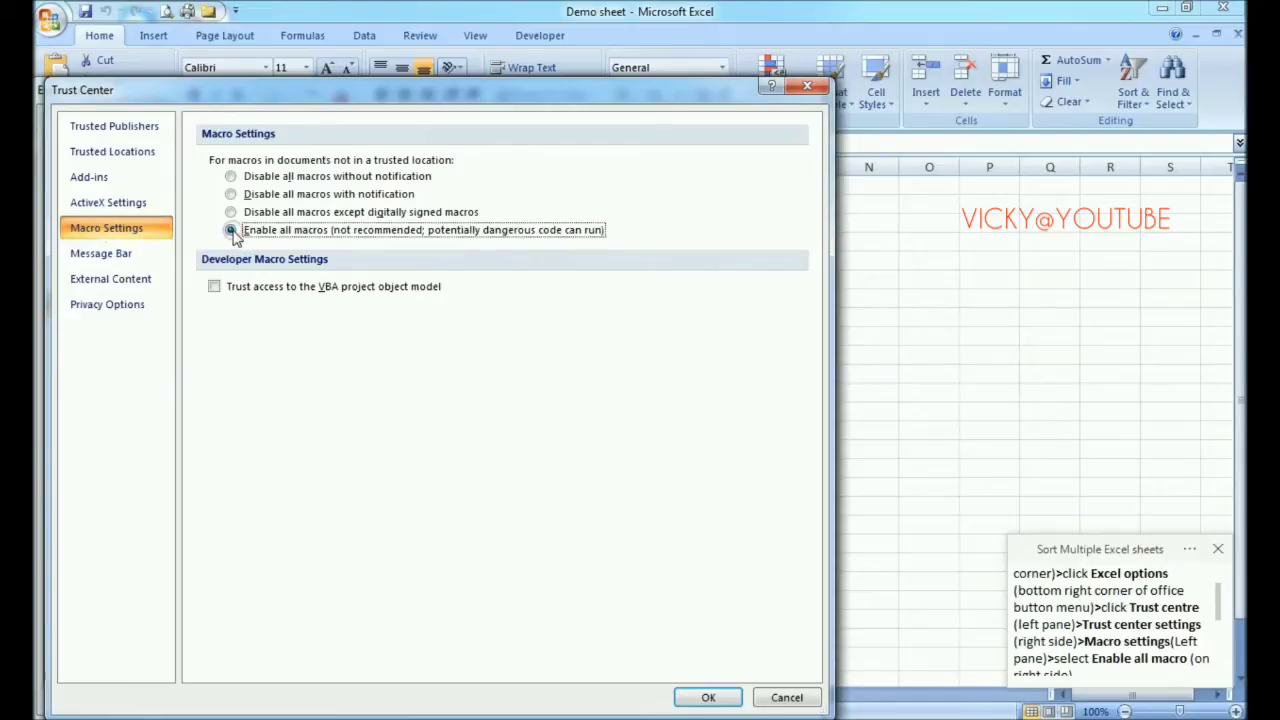
{"action": "left_click", "coordinate": [710, 699]}
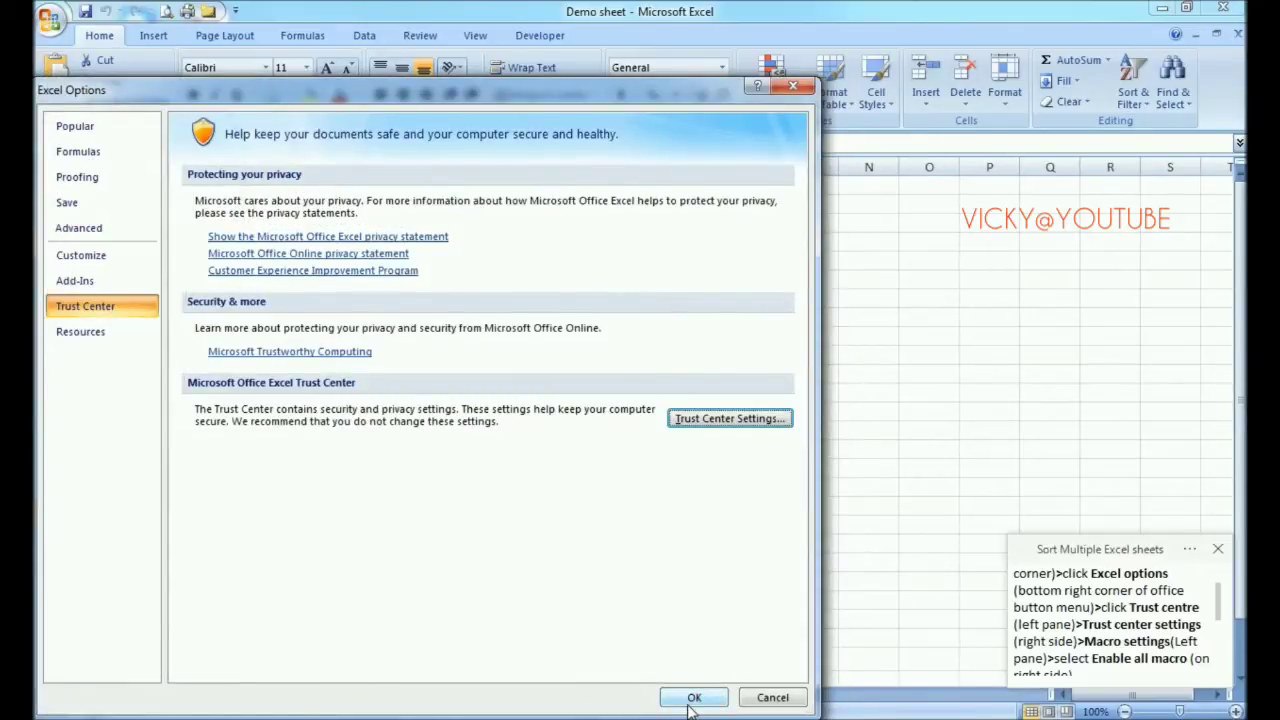
Add the note 'Press ok.' and close Excel Options with OK
{"action": "left_click", "coordinate": [1056, 666]}
{"action": "scroll", "coordinate": [1056, 660], "scroll_direction": "down", "scroll_amount": 1}
{"action": "scroll", "coordinate": [1063, 630], "scroll_direction": "down", "scroll_amount": 1}
{"action": "key", "text": "Return"}
{"action": "key", "text": "Return"}
{"action": "type", "text": "Press ok."}
{"action": "left_click", "coordinate": [703, 698]}
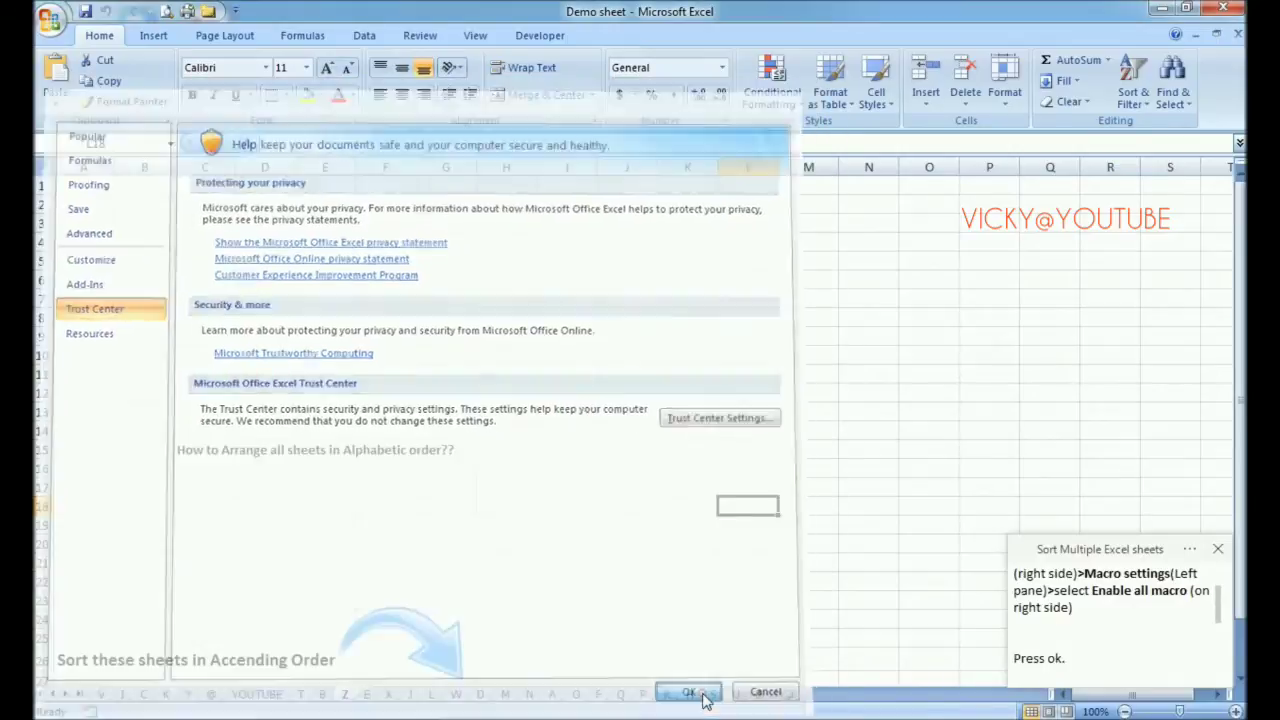
Note that macros are enabled and to press Alt+F11, then launch the VBA editor
{"action": "left_click", "coordinate": [1021, 628]}
{"action": "key", "text": "Return"}
{"action": "key", "text": "Return"}
{"action": "type", "text": "Now Macros are enabled in your Excel software."}
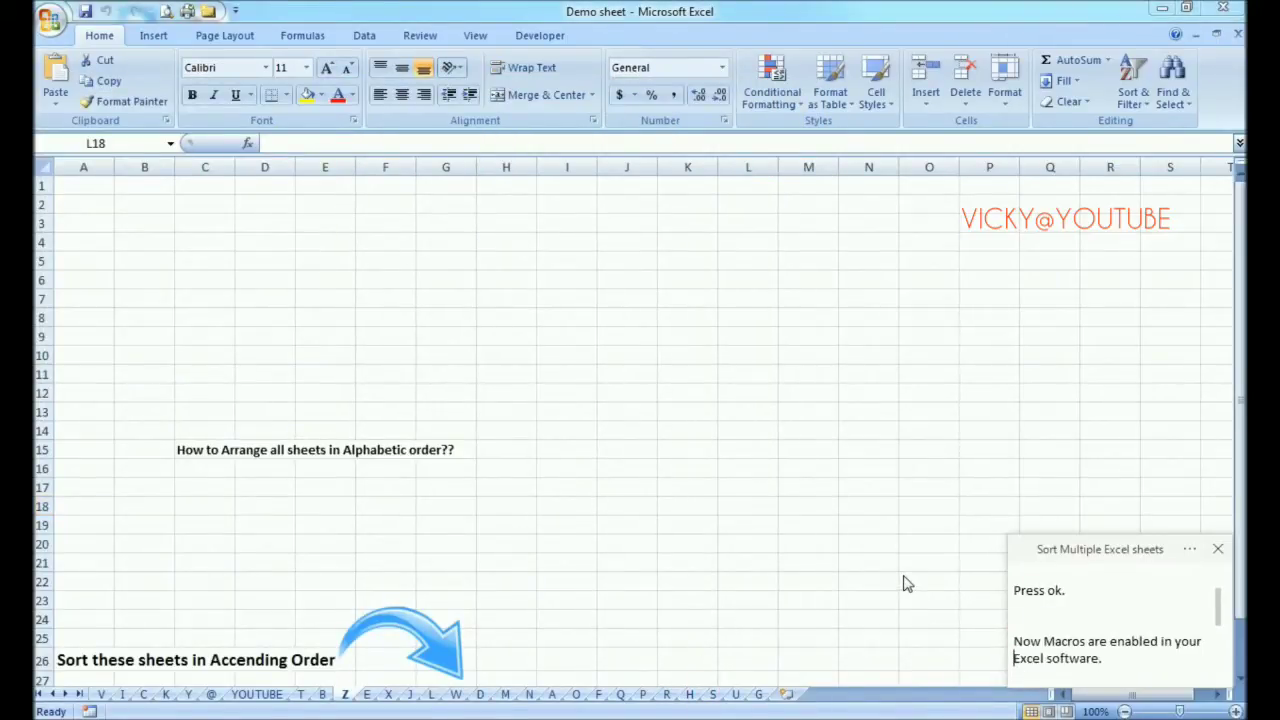
{"action": "key", "text": "Return"}
{"action": "key", "text": "Return"}
{"action": "type", "text": "Now Press Alt+F11 in any spreadsheet of Excel."}
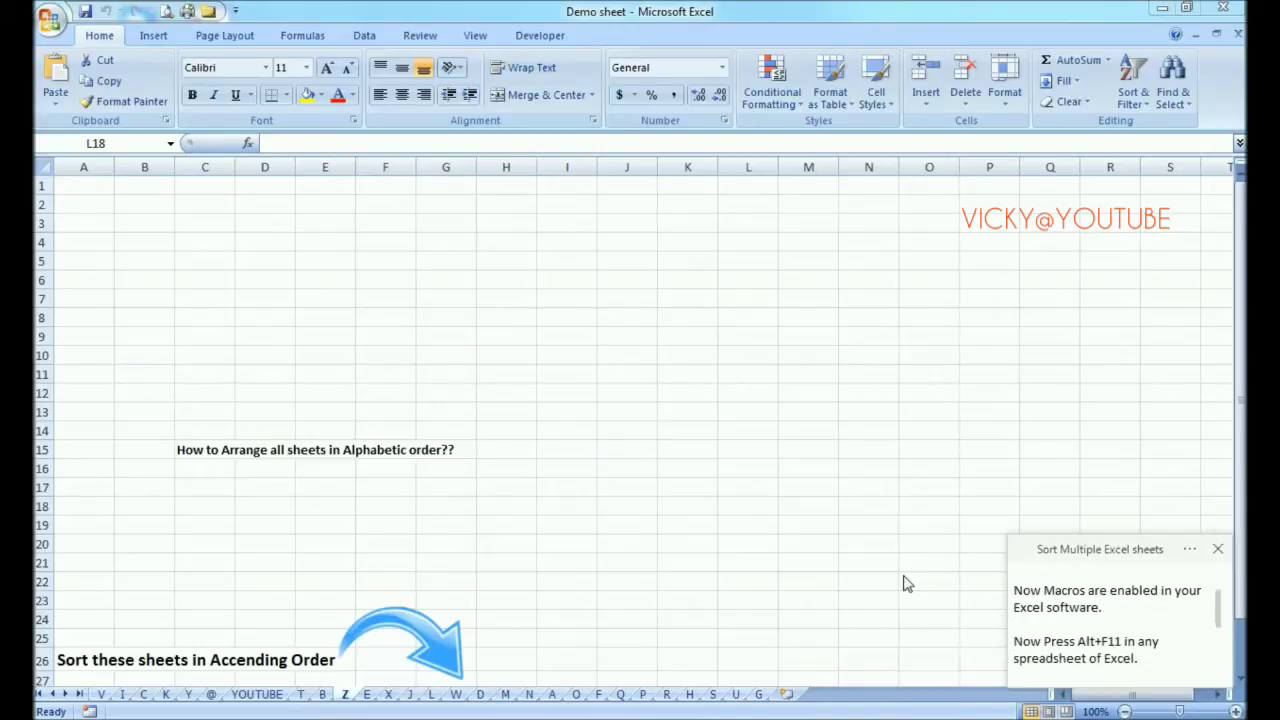
{"action": "left_click", "coordinate": [662, 547]}
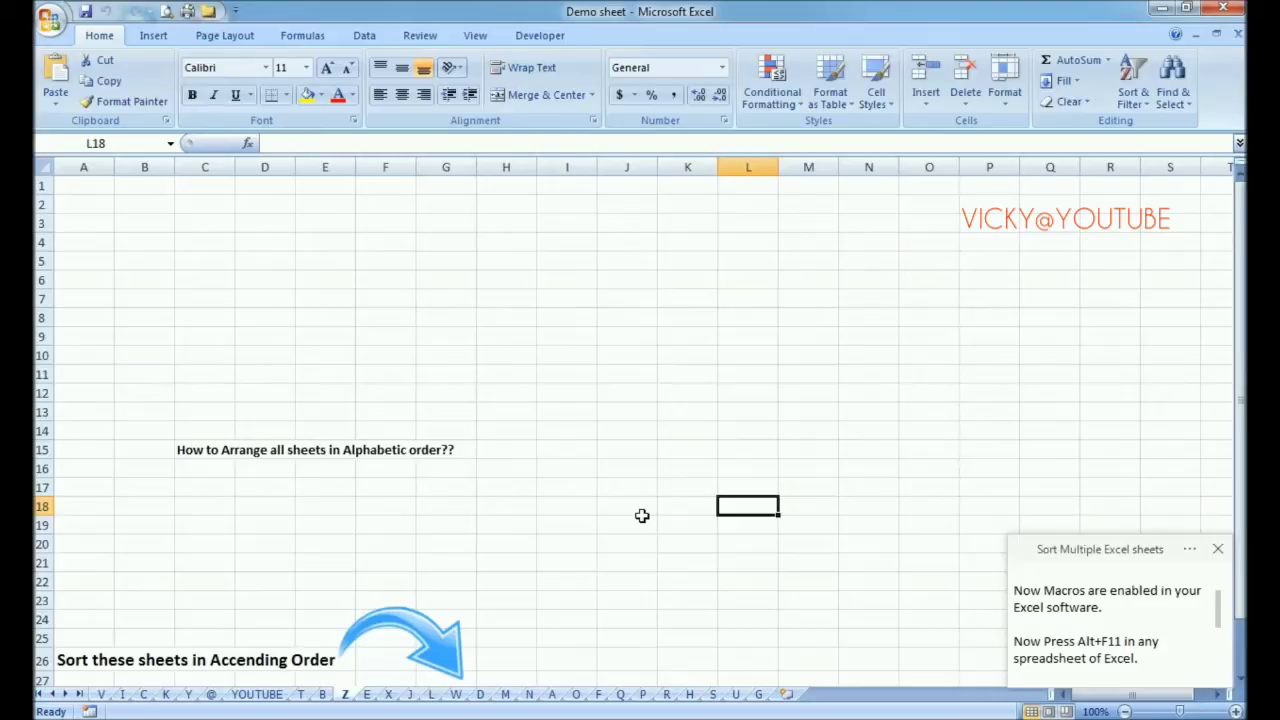
{"action": "key", "text": "alt+F11"}
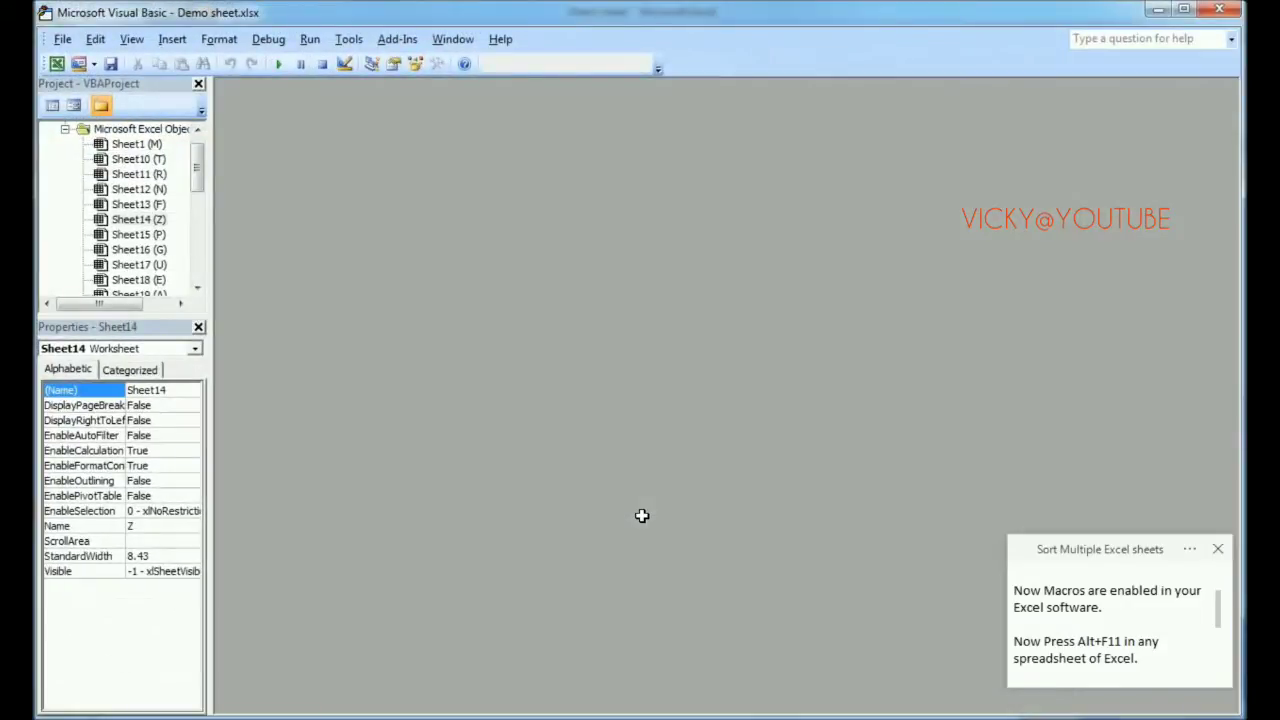
Add the note 'Visual basic will open' while the Demo sheet.xlsx VBA project is shown
{"action": "left_click", "coordinate": [1002, 660]}
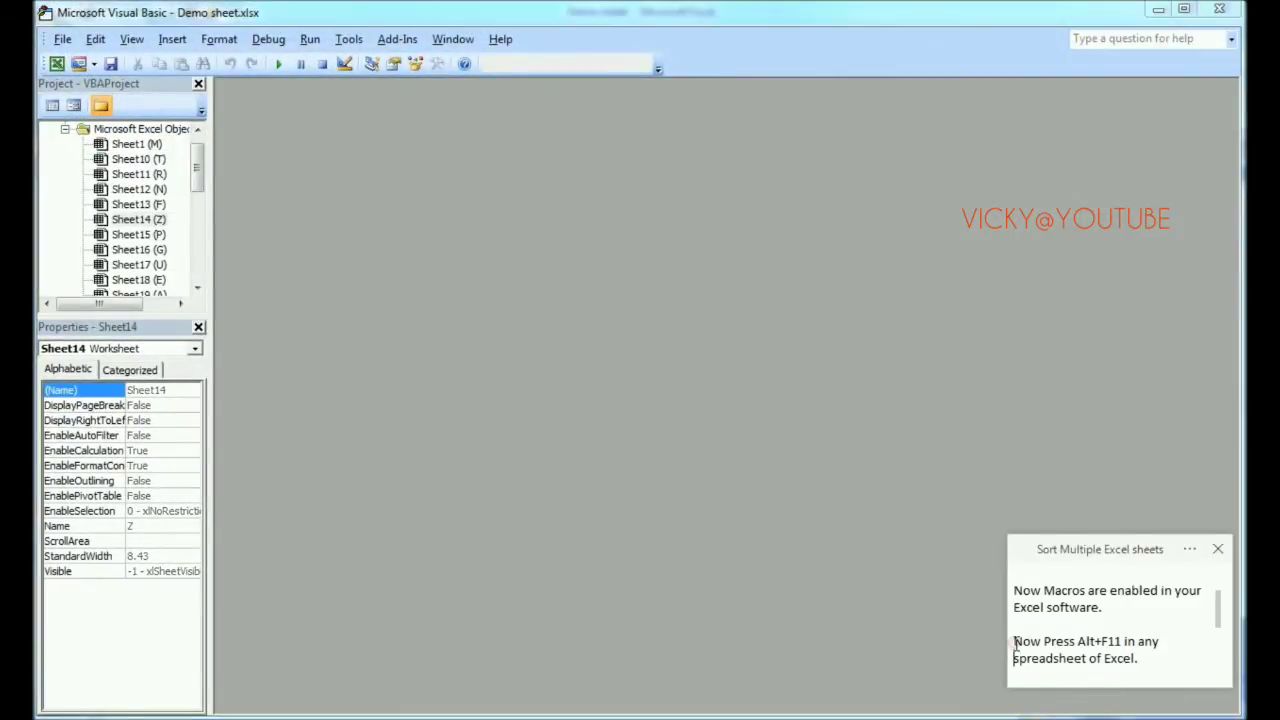
{"action": "key", "text": "Return"}
{"action": "type", "text": "Visual basic will open"}
{"action": "key", "text": "Return"}
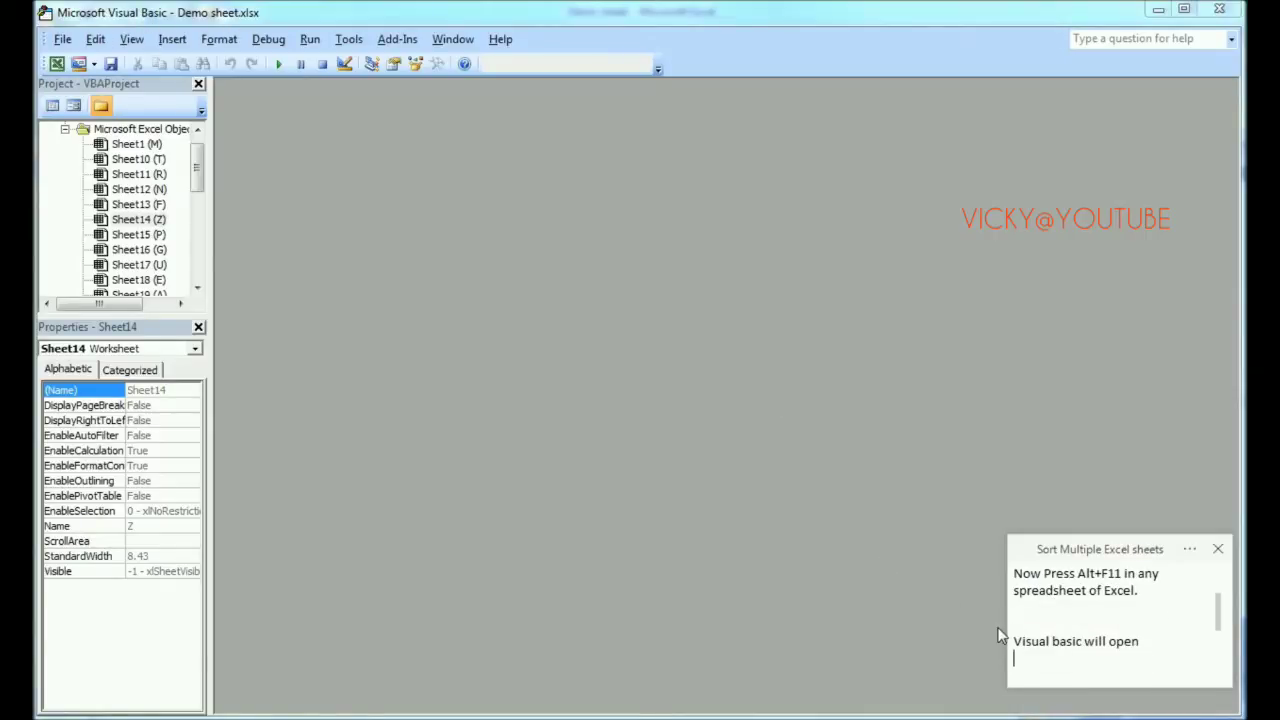
{"action": "key", "text": "Down"}
{"action": "key", "text": "Down"}
{"action": "key", "text": "Down"}
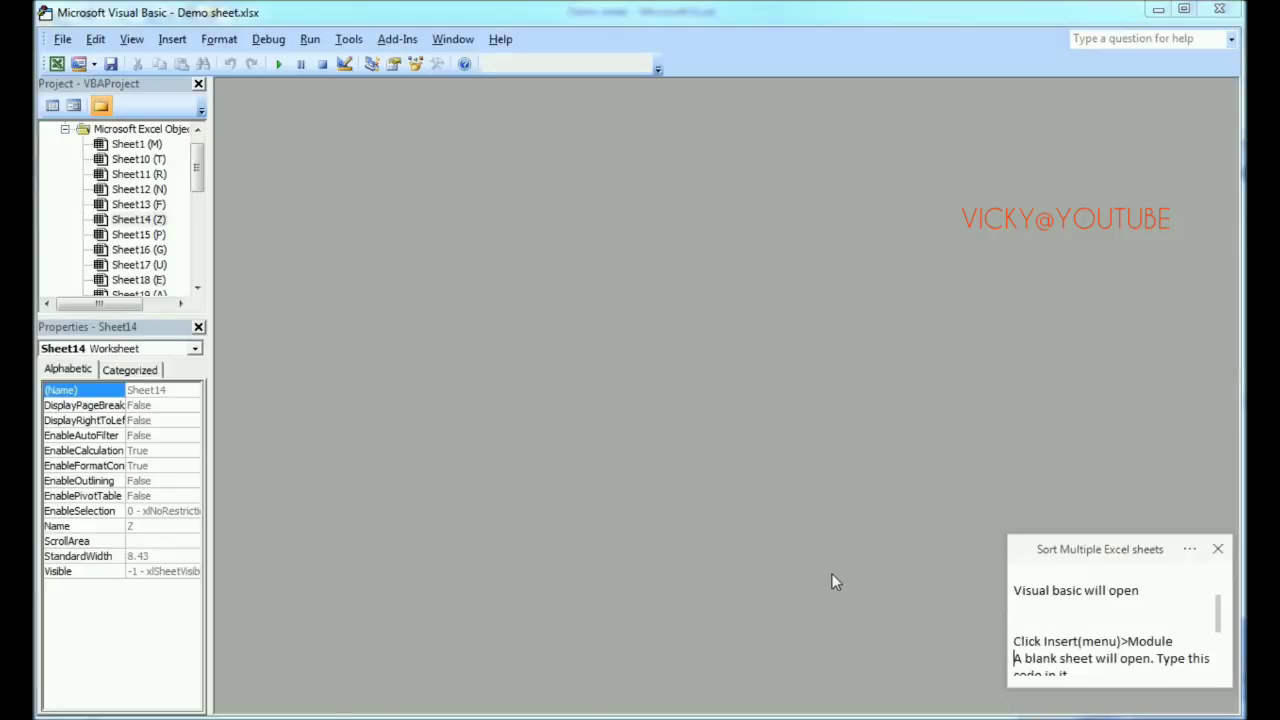
{"action": "key", "text": "Down"}
{"action": "key", "text": "Down"}
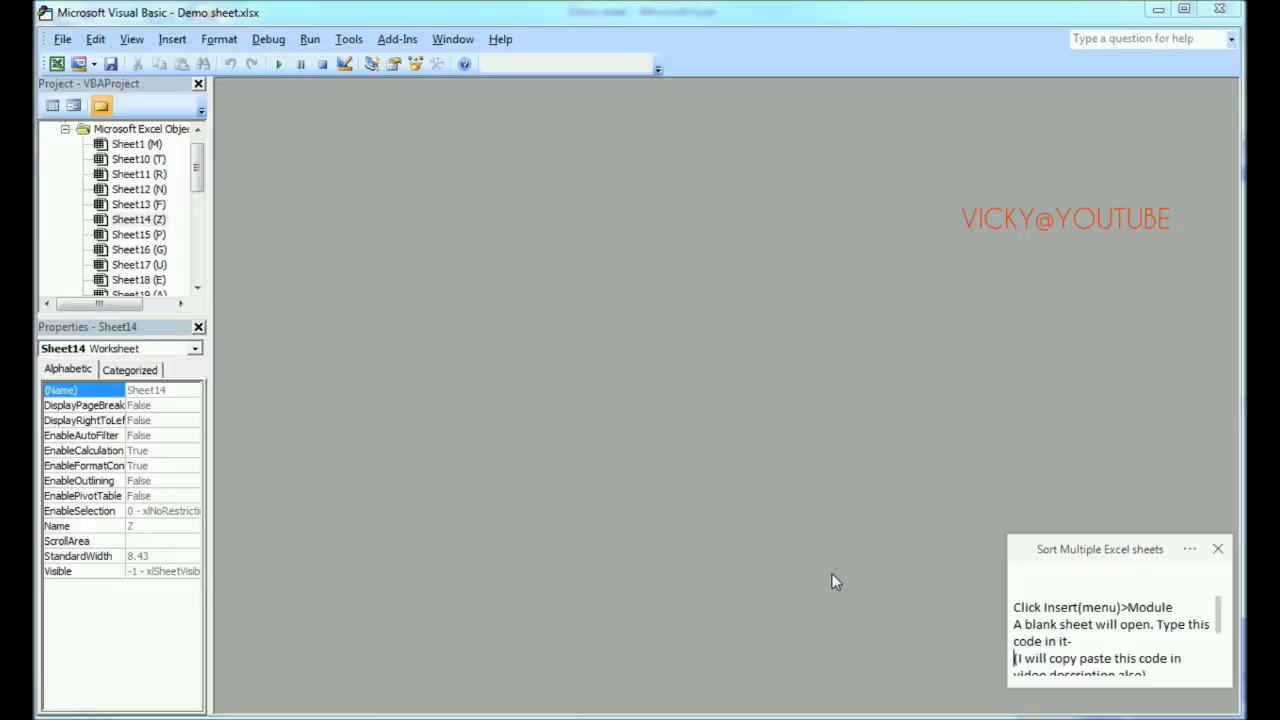
{"action": "key", "text": "Down"}
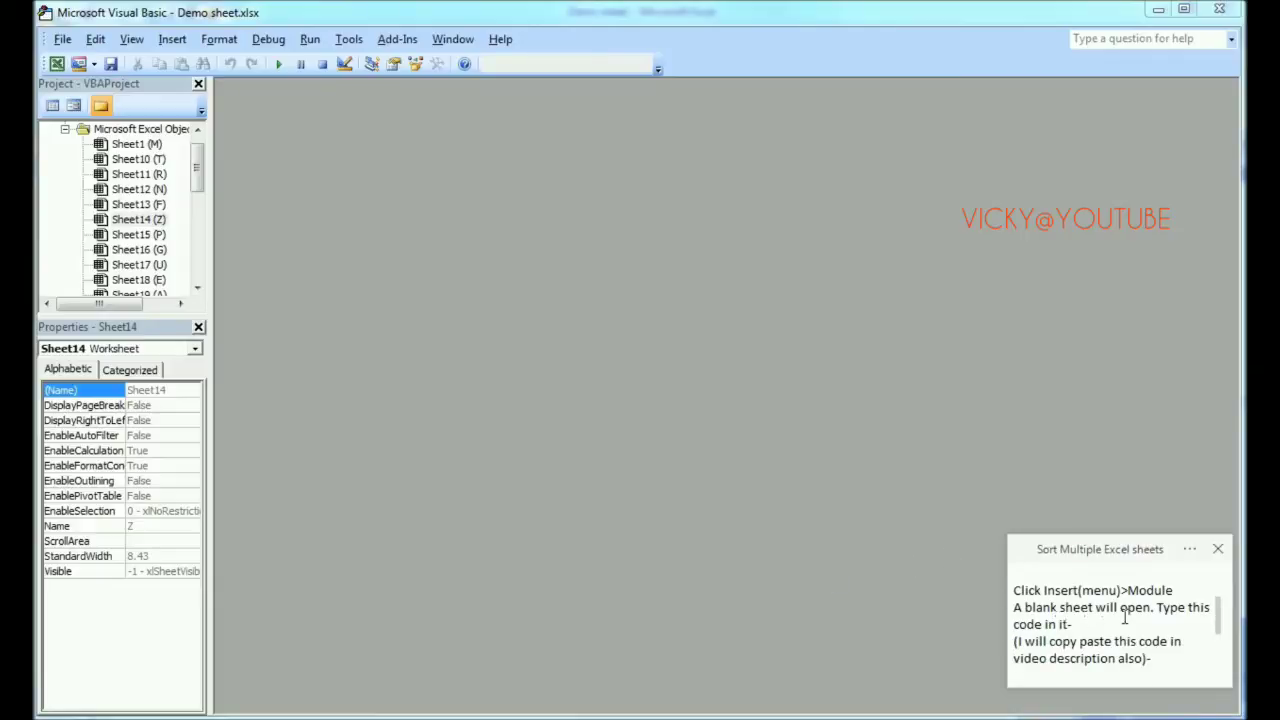
Insert a new code module, Module1, into the Demo sheet project
{"action": "left_click", "coordinate": [172, 42]}
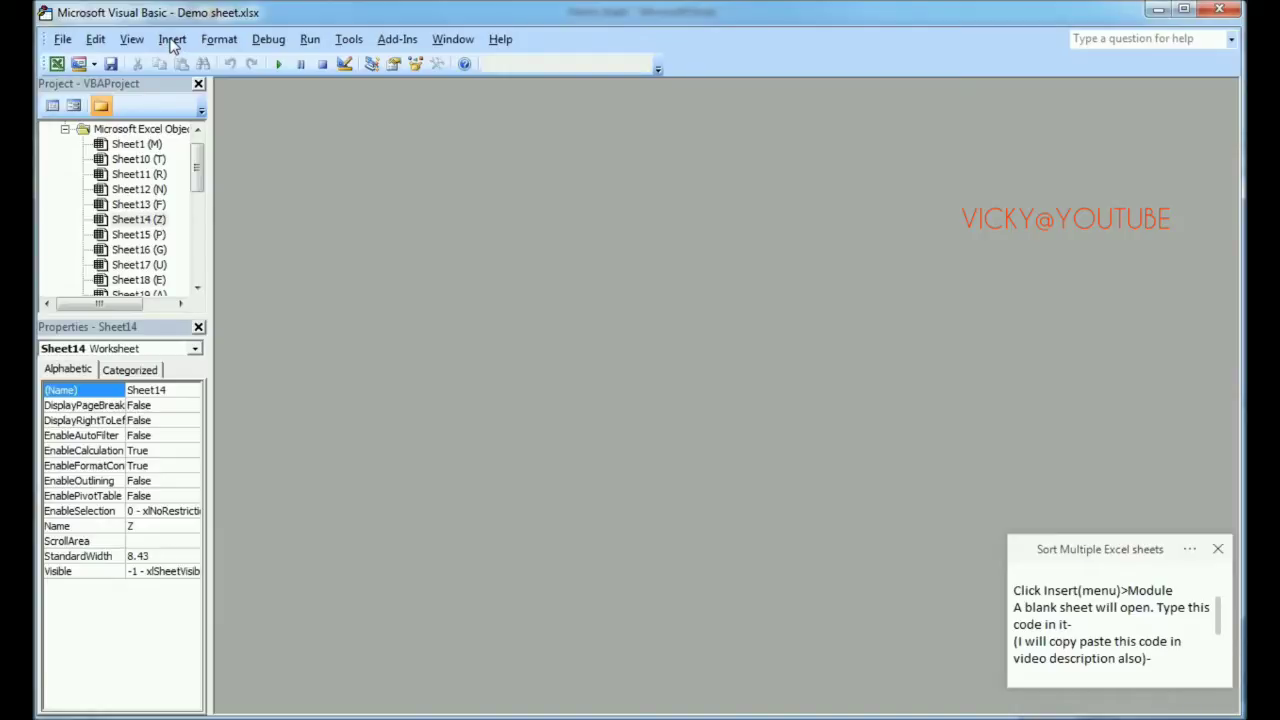
{"action": "left_click", "coordinate": [172, 40]}
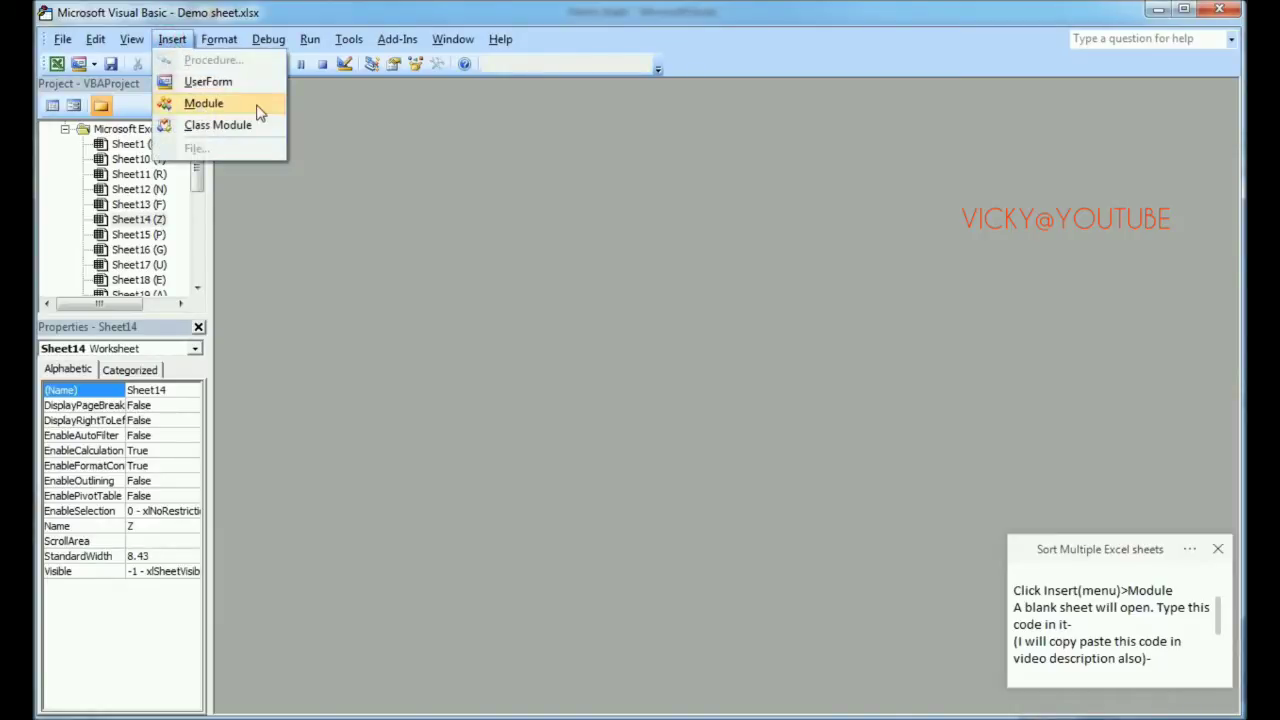
{"action": "left_click", "coordinate": [221, 108]}
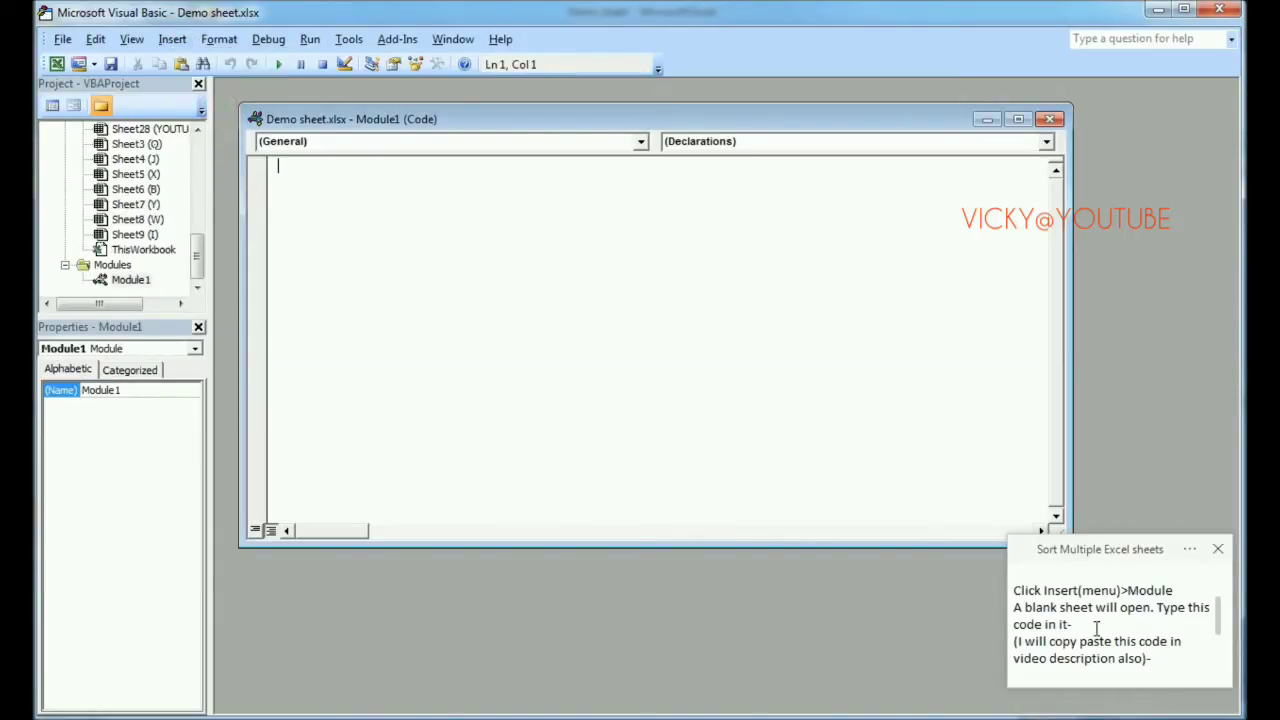
Select the full SortWorkBook macro code in the notes panel
{"action": "left_click", "coordinate": [1048, 665]}
{"action": "key", "text": "Down"}
{"action": "key", "text": "Down"}
{"action": "key", "text": "Down"}
{"action": "key", "text": "Down"}
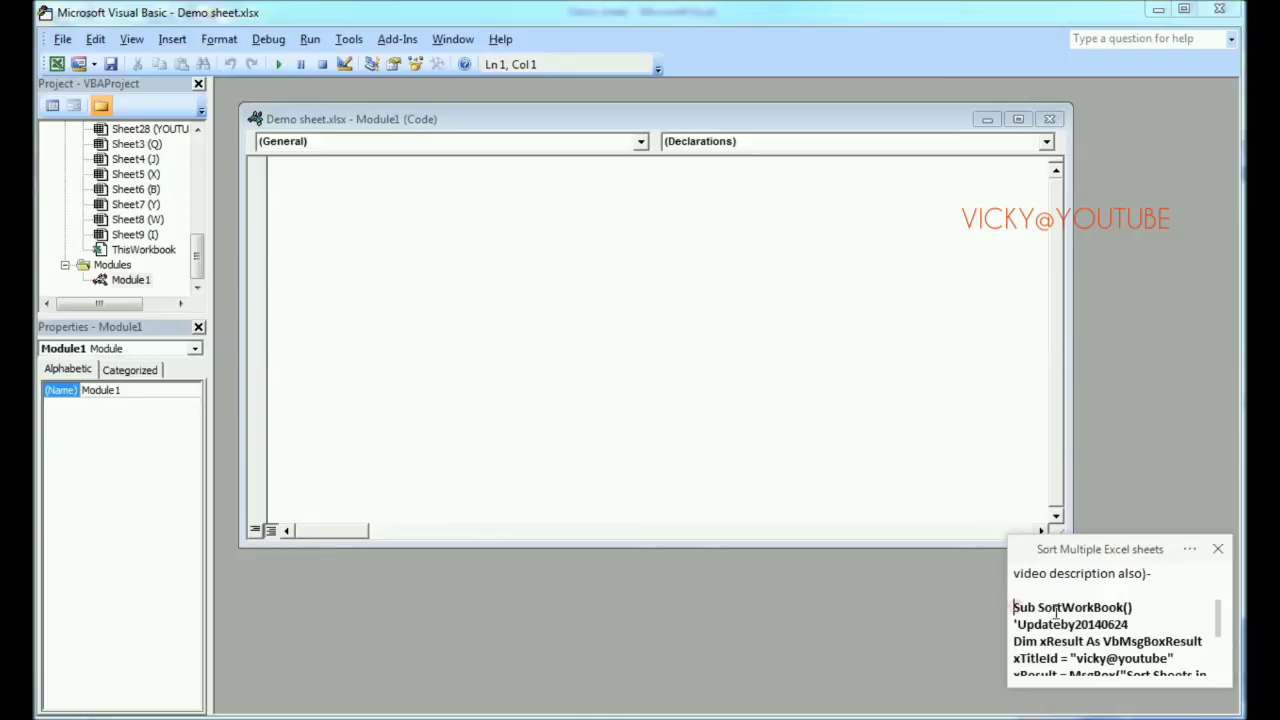
{"action": "key", "text": "shift+Down"}
{"action": "key", "text": "shift+Down"}
{"action": "key", "text": "shift+Down"}
{"action": "key", "text": "shift+Down"}
{"action": "key", "text": "shift+Down"}
{"action": "key", "text": "shift+Down"}
{"action": "key", "text": "shift+Down"}
{"action": "key", "text": "shift+Down"}
{"action": "key", "text": "shift+Down"}
{"action": "key", "text": "shift+Down"}
{"action": "key", "text": "shift+Down"}
{"action": "key", "text": "shift+Down"}
{"action": "key", "text": "shift+Down"}
{"action": "key", "text": "shift+Down"}
{"action": "key", "text": "shift+Down"}
{"action": "key", "text": "shift+Down"}
{"action": "key", "text": "shift+Down"}
{"action": "key", "text": "shift+Down"}
{"action": "key", "text": "shift+Down"}
{"action": "key", "text": "shift+Down"}
{"action": "key", "text": "shift+Down"}
{"action": "key", "text": "shift+Down"}
{"action": "key", "text": "shift+Down"}
{"action": "key", "text": "shift+Down"}
{"action": "key", "text": "shift+Down"}
{"action": "key", "text": "shift+Down"}
{"action": "key", "text": "shift+Down"}
{"action": "key", "text": "shift+Down"}
{"action": "key", "text": "shift+Down"}
{"action": "key", "text": "shift+Down"}
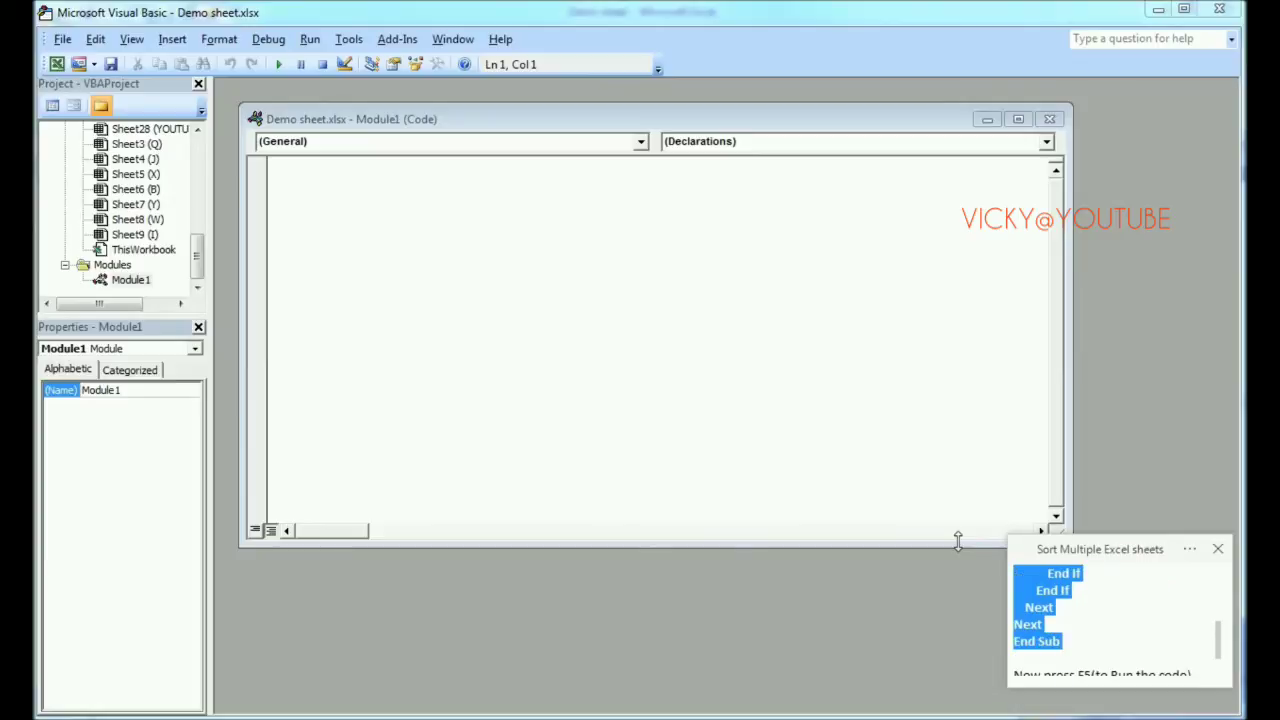
{"action": "right_click", "coordinate": [1032, 599]}
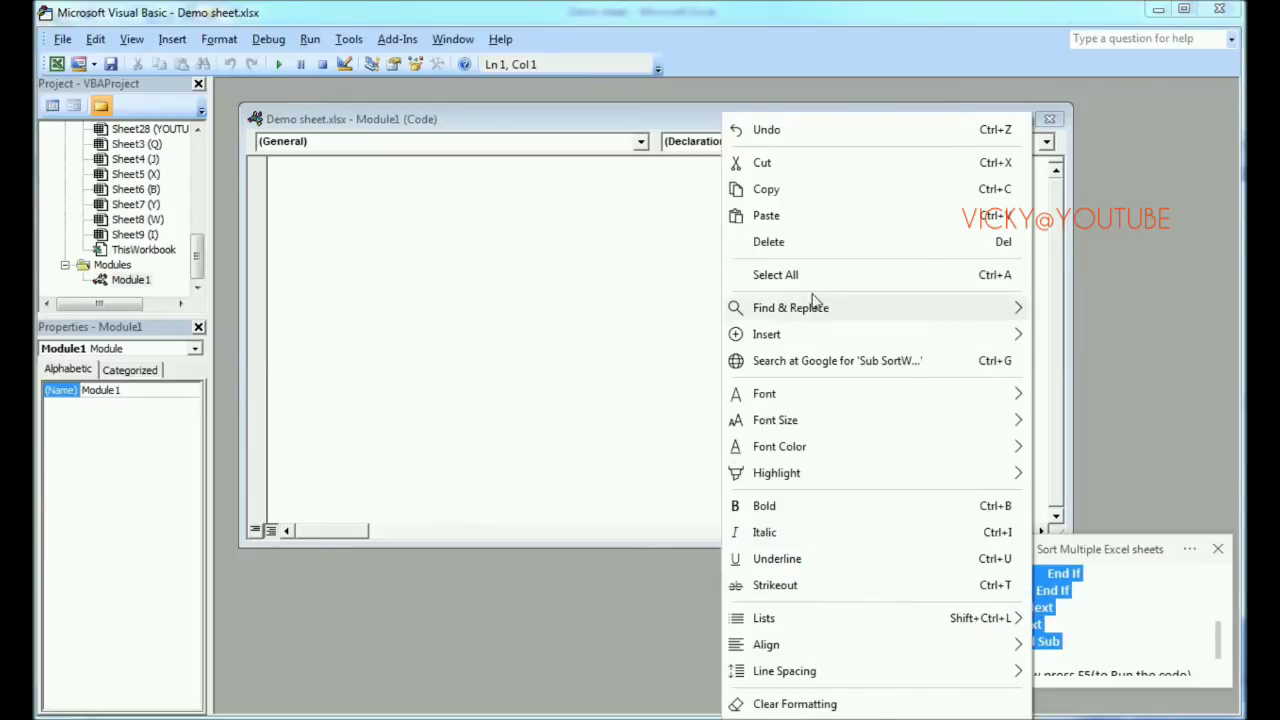
Copy the SortWorkBook macro code and paste it into the empty Module1
{"action": "left_click", "coordinate": [768, 190]}
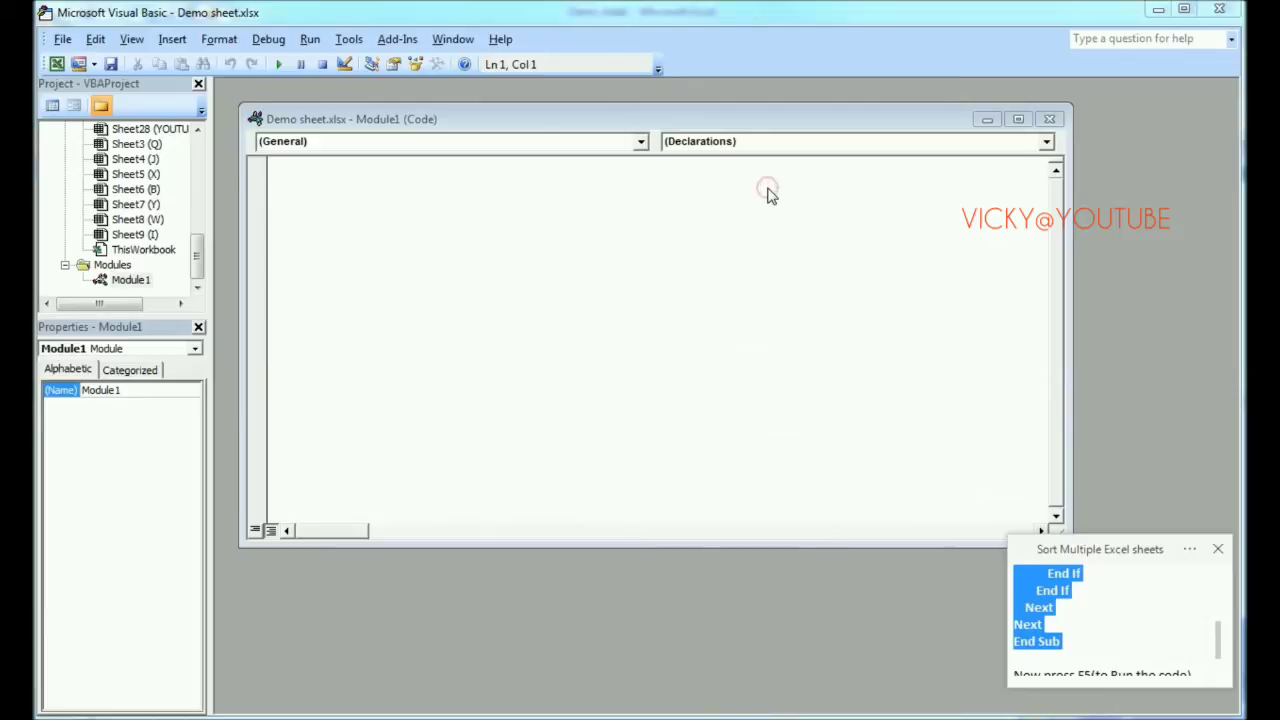
{"action": "left_click", "coordinate": [298, 183]}
{"action": "right_click", "coordinate": [300, 177]}
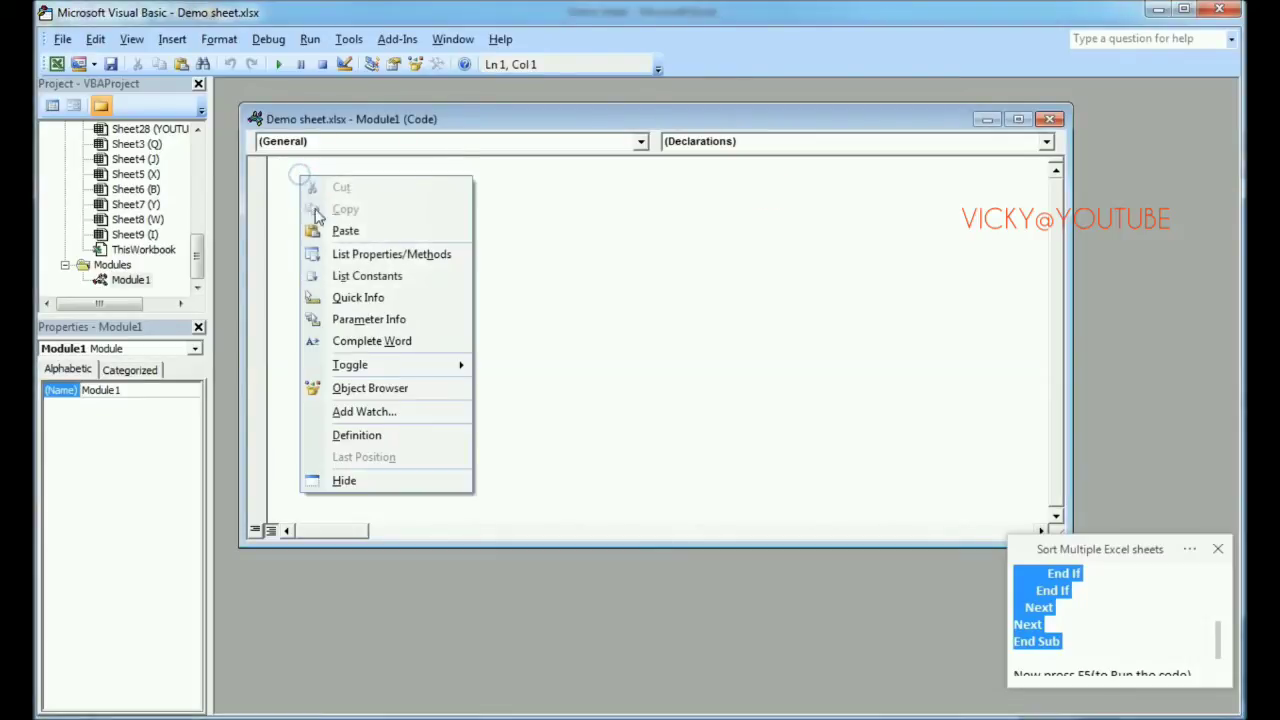
{"action": "left_click", "coordinate": [345, 231]}
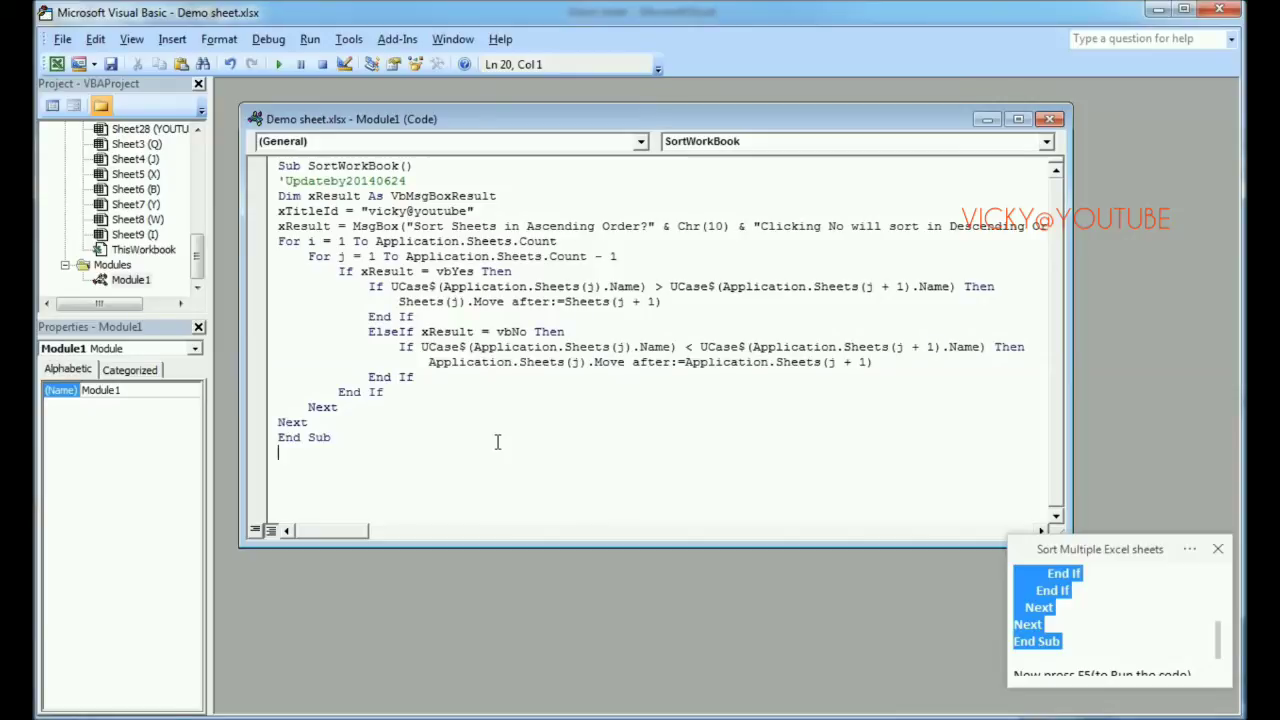
Place the caret inside the SortWorkBook macro and run it with F5
{"action": "left_click", "coordinate": [1034, 657]}
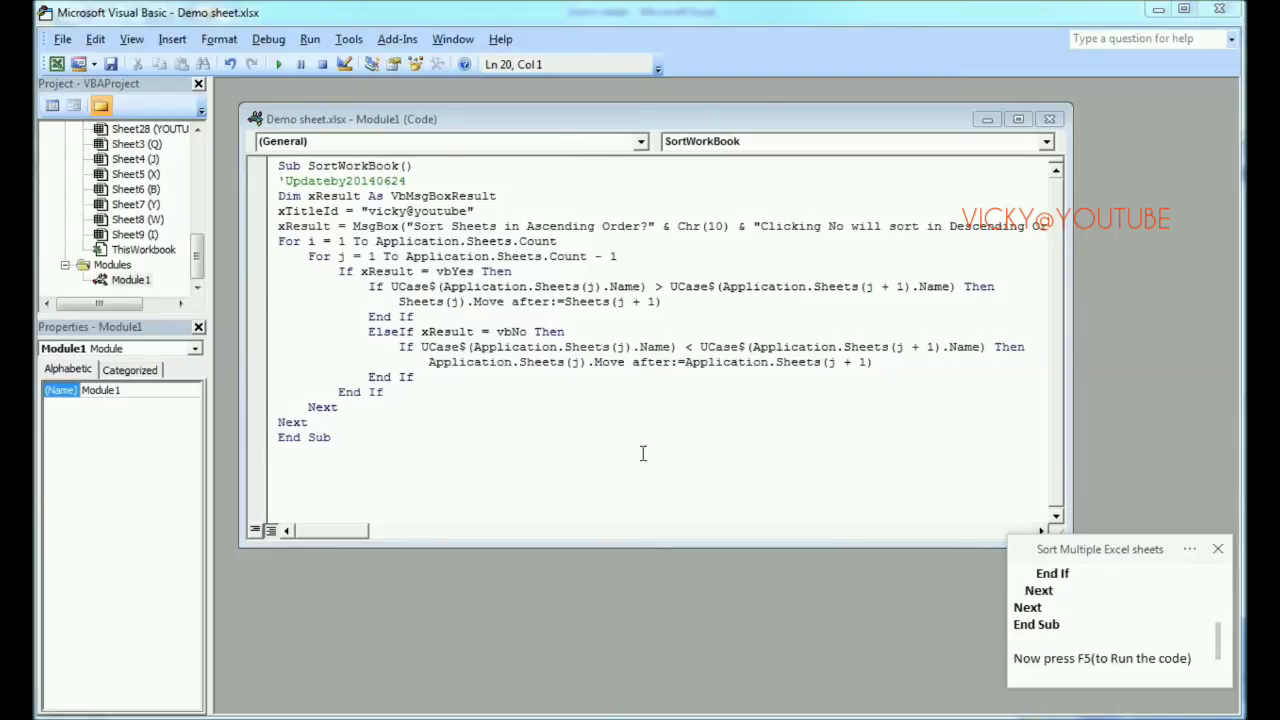
{"action": "left_click", "coordinate": [609, 435]}
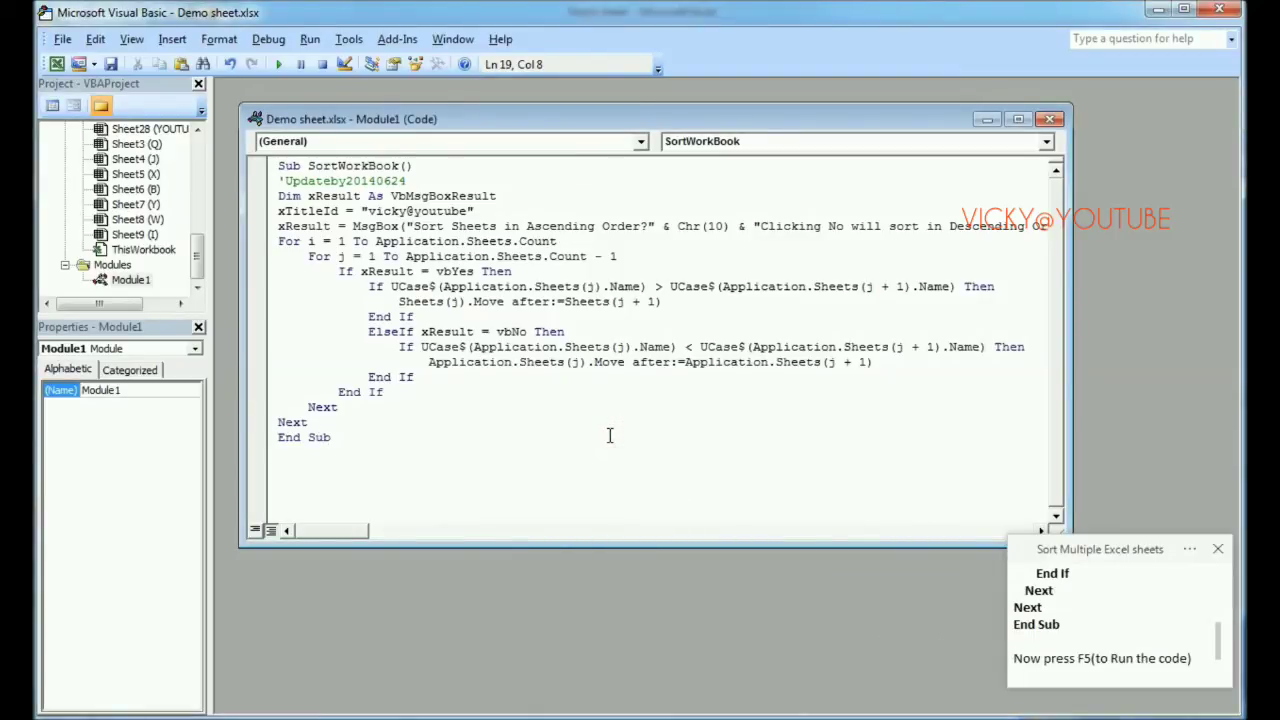
{"action": "key", "text": "F5"}
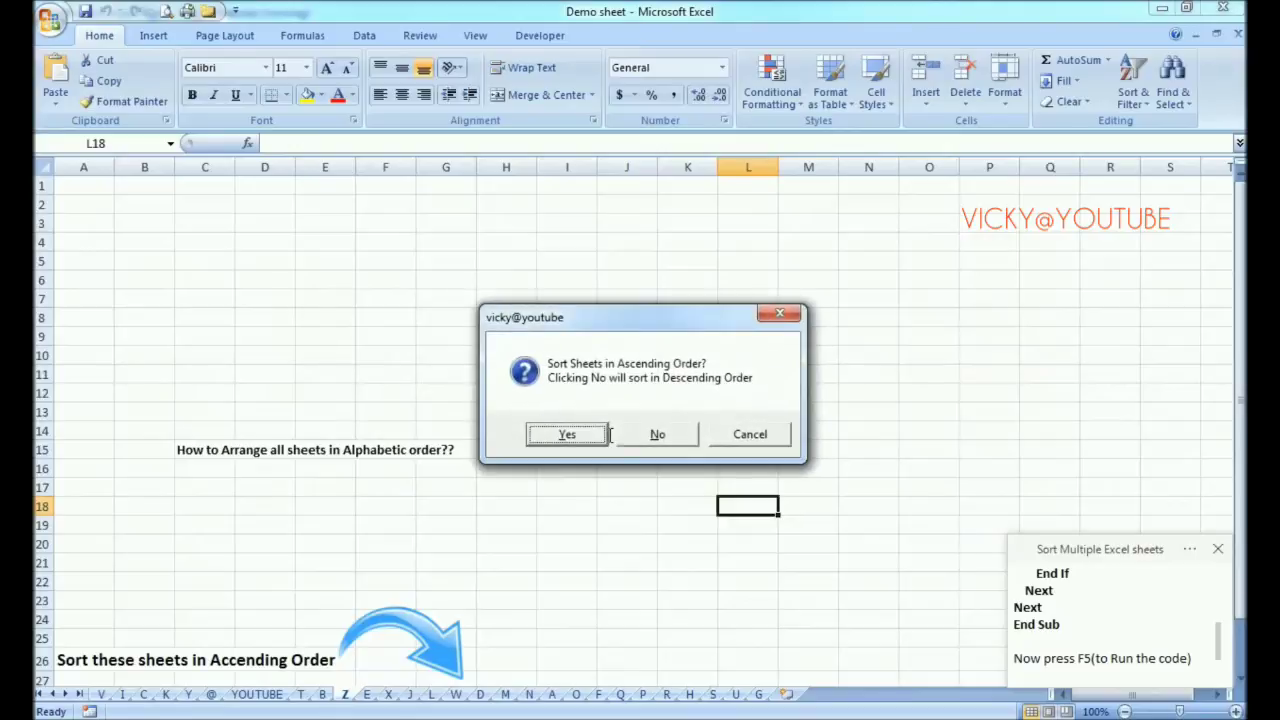
Answer Yes in the Sort Sheets prompt to sort the tabs ascending
{"action": "left_click", "coordinate": [1033, 688]}
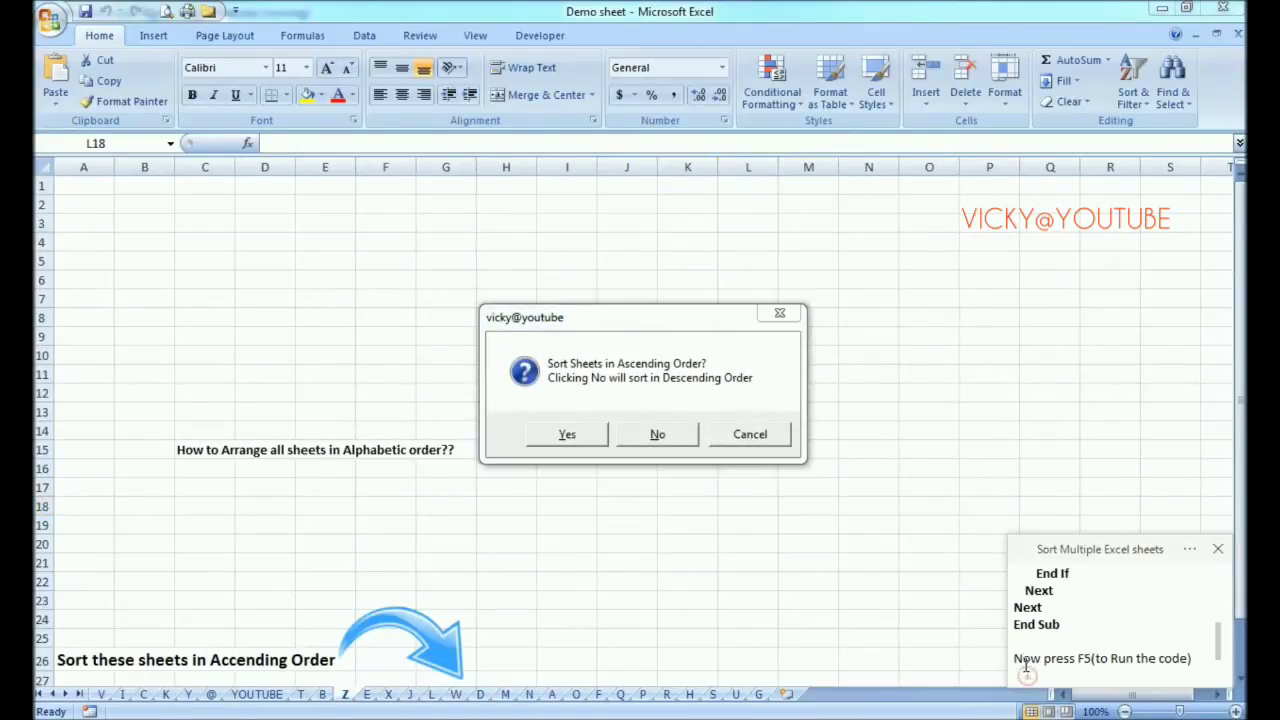
{"action": "key", "text": "Down"}
{"action": "key", "text": "Down"}
{"action": "key", "text": "Down"}
{"action": "key", "text": "Down"}
{"action": "key", "text": "Down"}
{"action": "key", "text": "Down"}
{"action": "key", "text": "Down"}
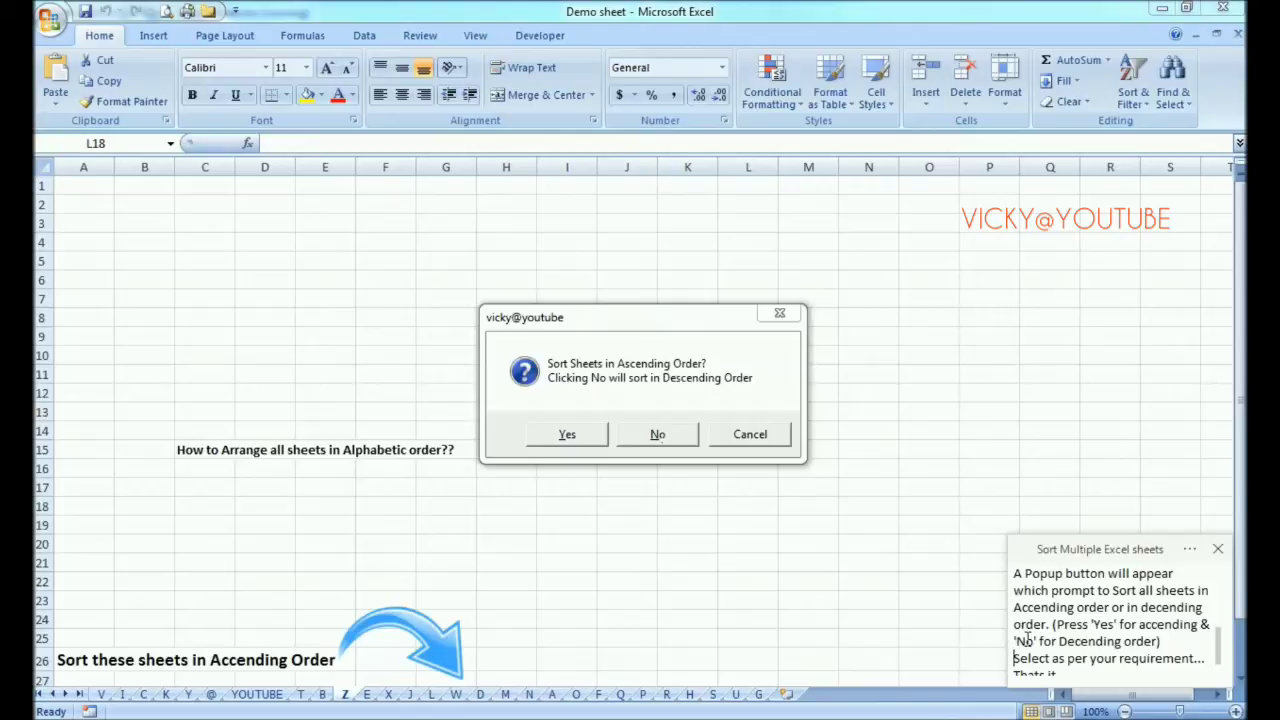
{"action": "scroll", "coordinate": [1033, 611], "scroll_direction": "down", "scroll_amount": 1}
{"action": "scroll", "coordinate": [1003, 572], "scroll_direction": "down", "scroll_amount": 1}
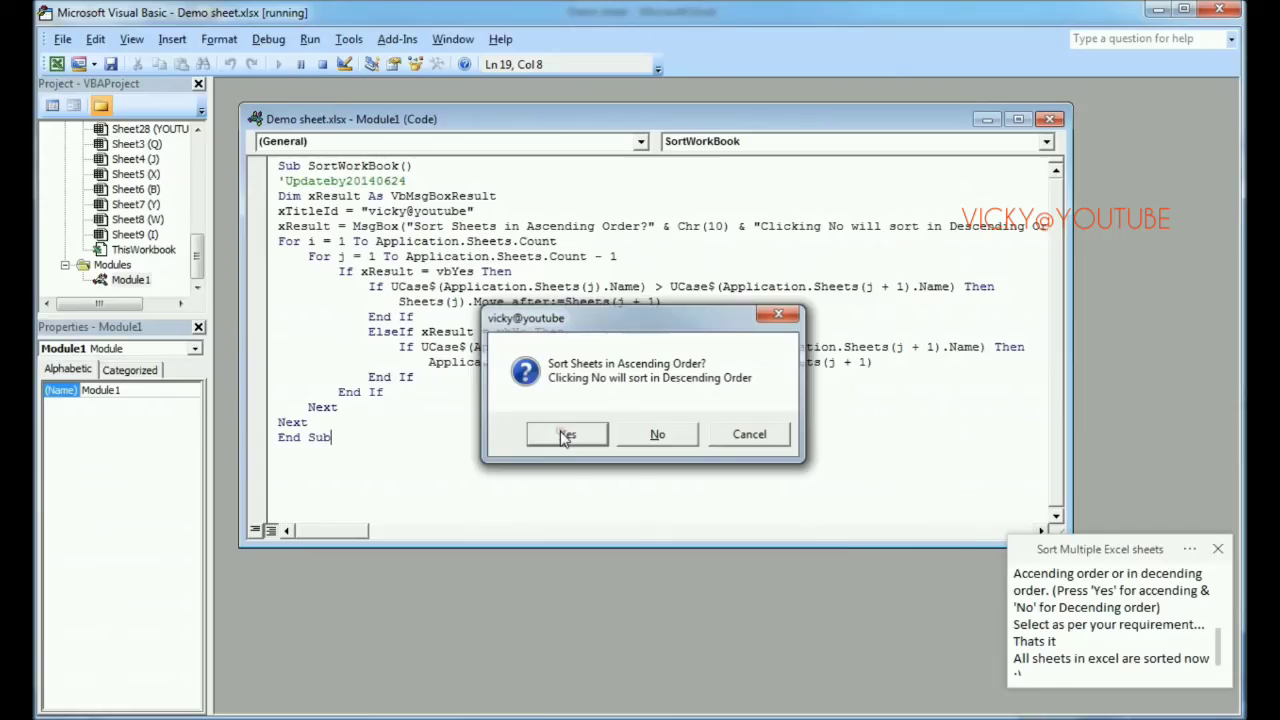
{"action": "left_click", "coordinate": [562, 437]}
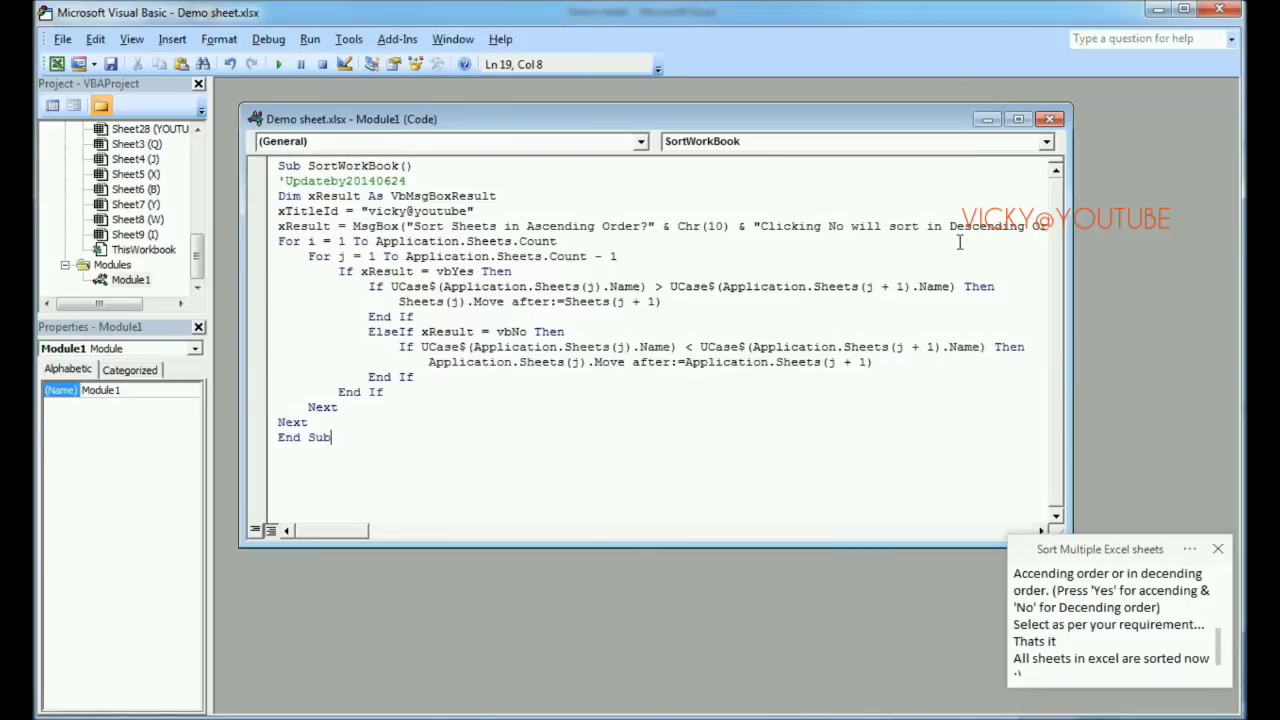
Close the Visual Basic editor, revealing the sheet tabs ordered from @ to Z
{"action": "scroll", "coordinate": [1045, 640], "scroll_direction": "down", "scroll_amount": 1}
{"action": "scroll", "coordinate": [1050, 638], "scroll_direction": "down", "scroll_amount": 1}
{"action": "scroll", "coordinate": [1043, 607], "scroll_direction": "down", "scroll_amount": 1}
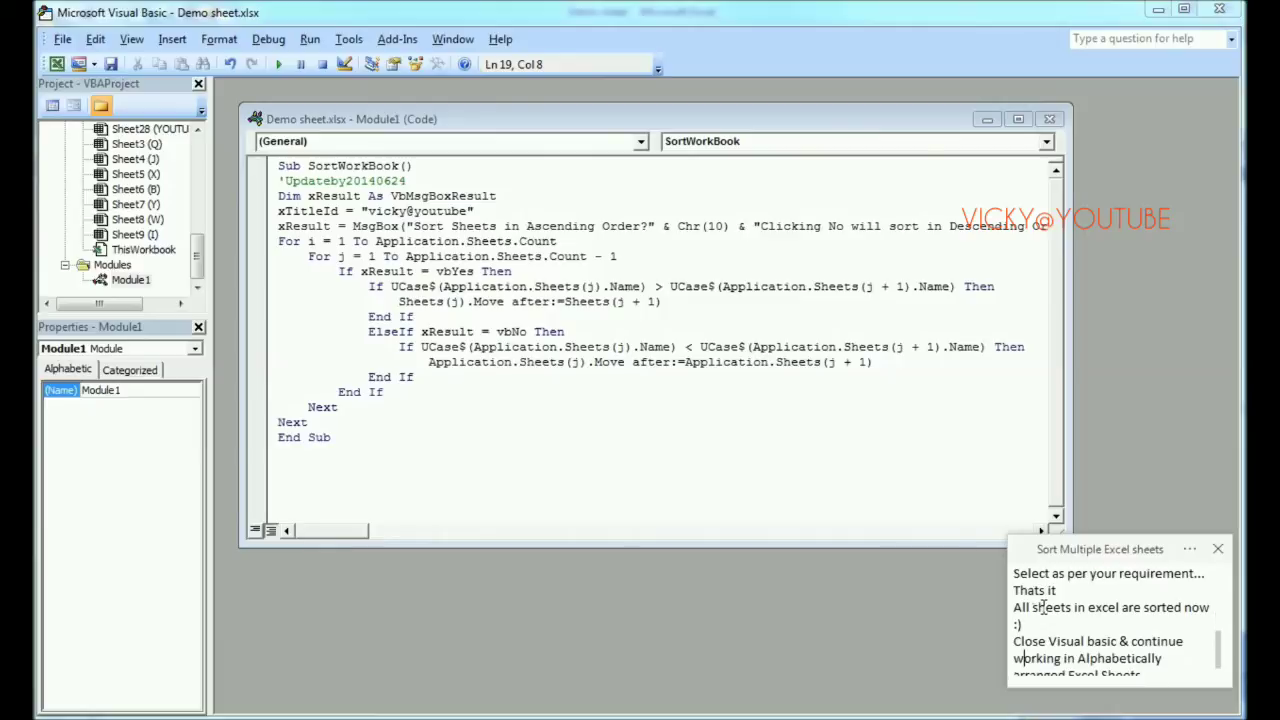
{"action": "scroll", "coordinate": [1073, 605], "scroll_direction": "down", "scroll_amount": 1}
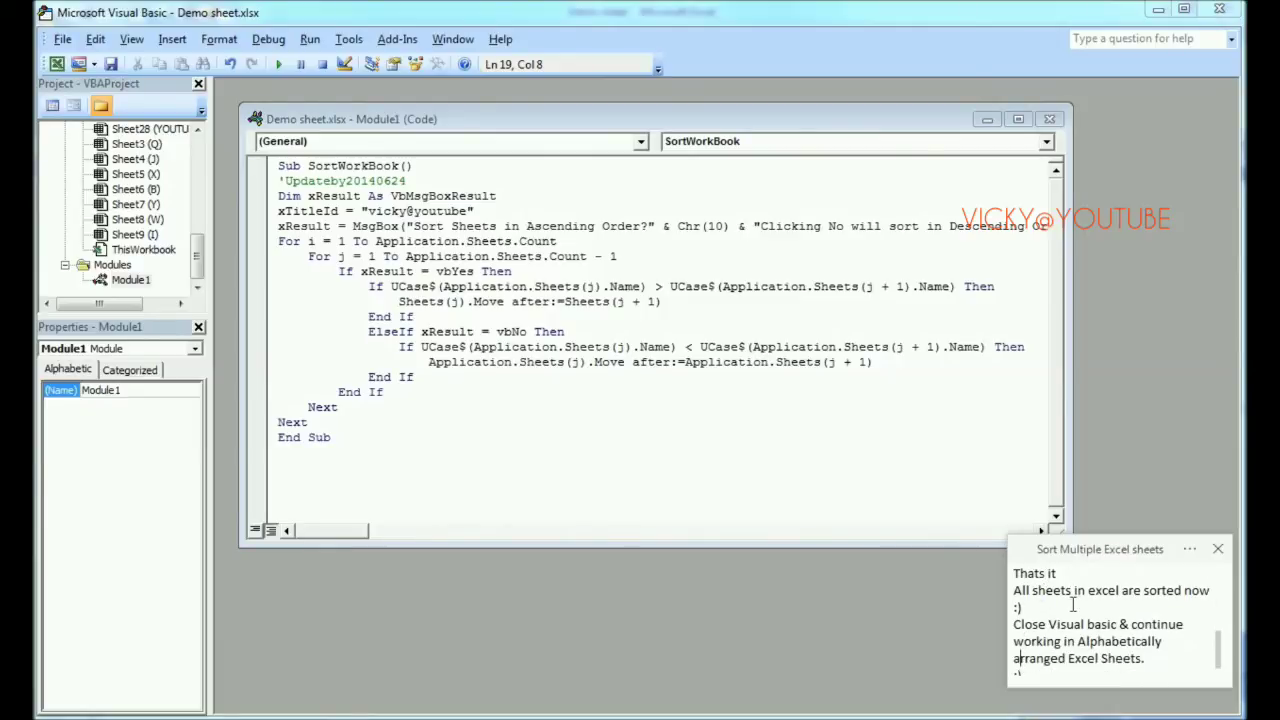
{"action": "left_click", "coordinate": [1220, 11]}
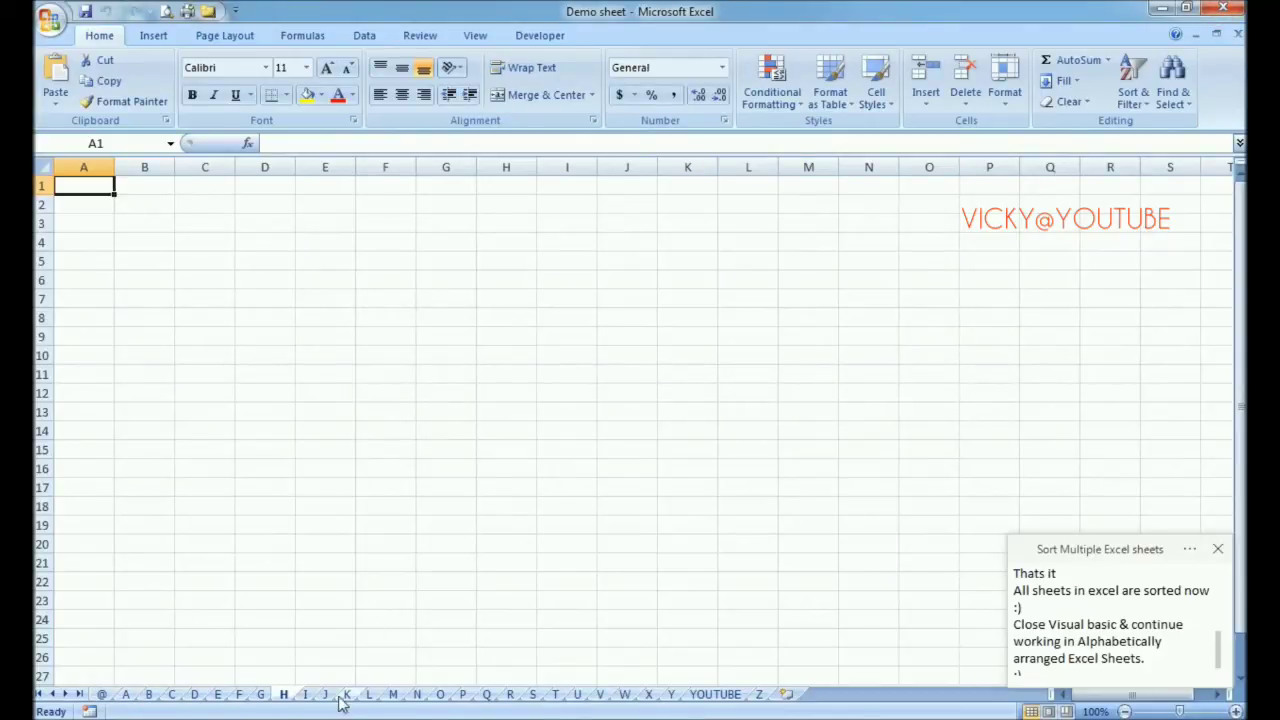
Enter ':)' in cell D12 of sheet A
{"action": "left_click", "coordinate": [126, 694]}
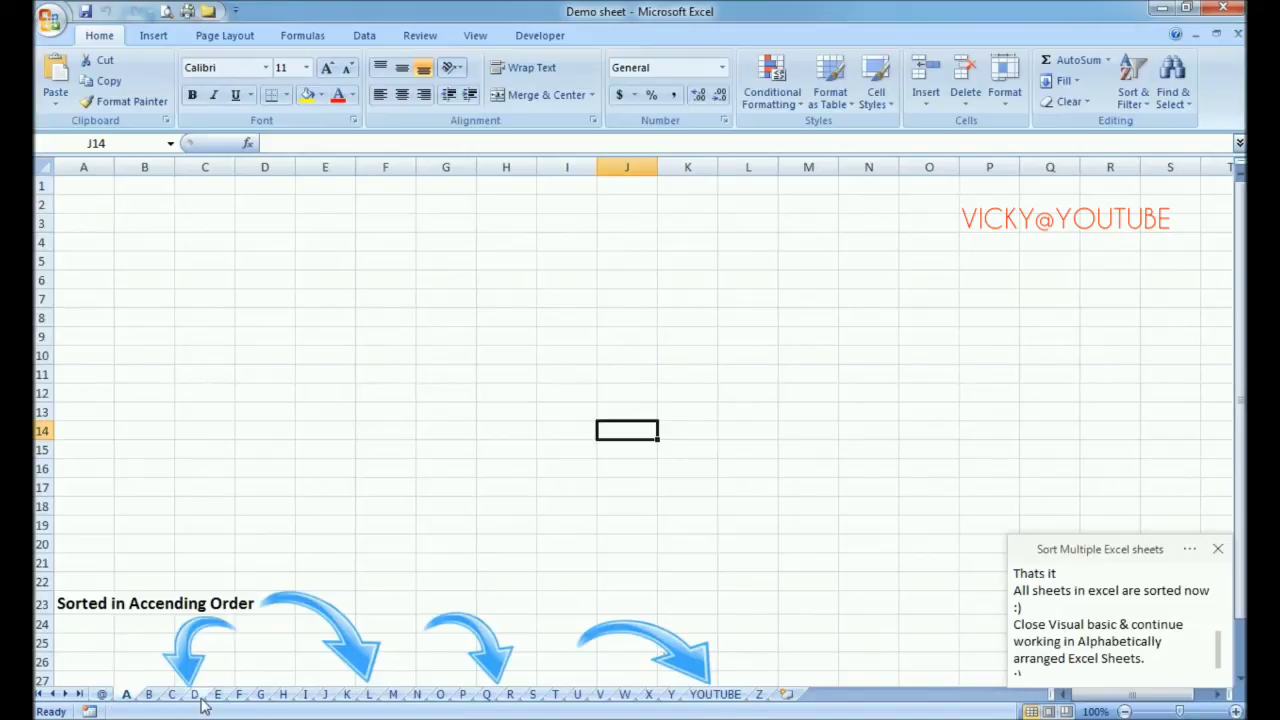
{"action": "left_click", "coordinate": [254, 392]}
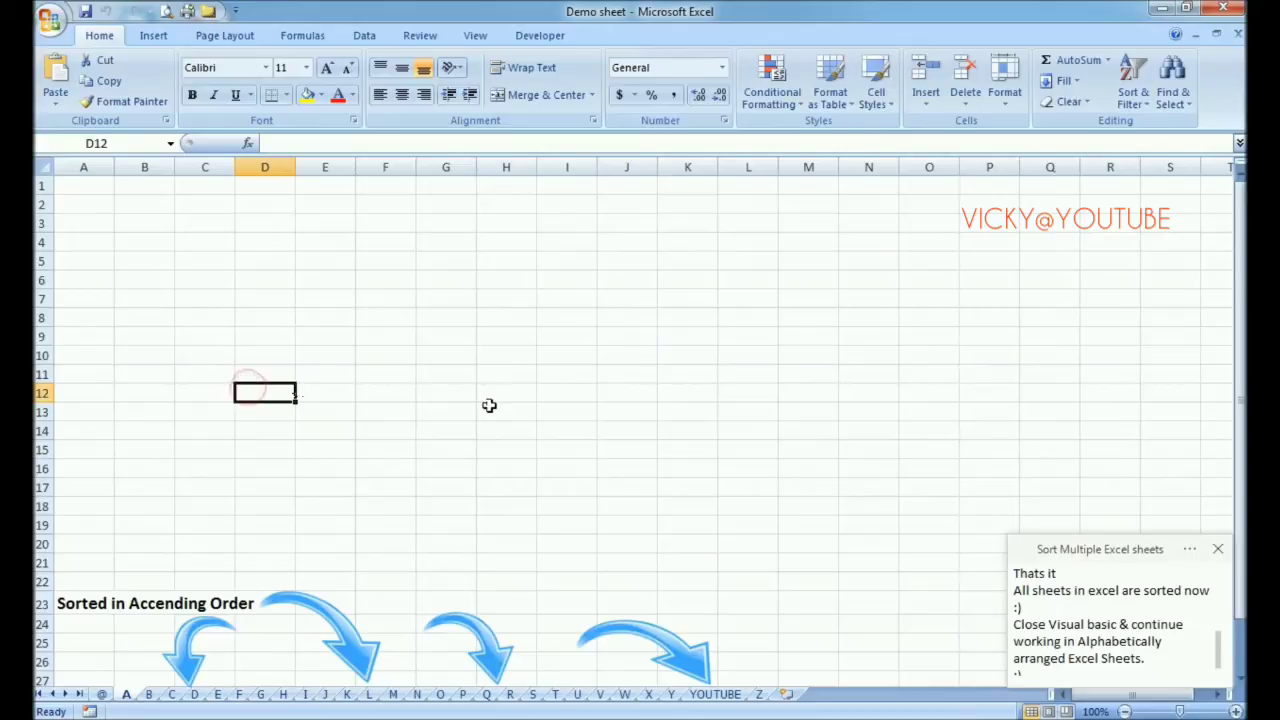
{"action": "type", "text": ":)"}
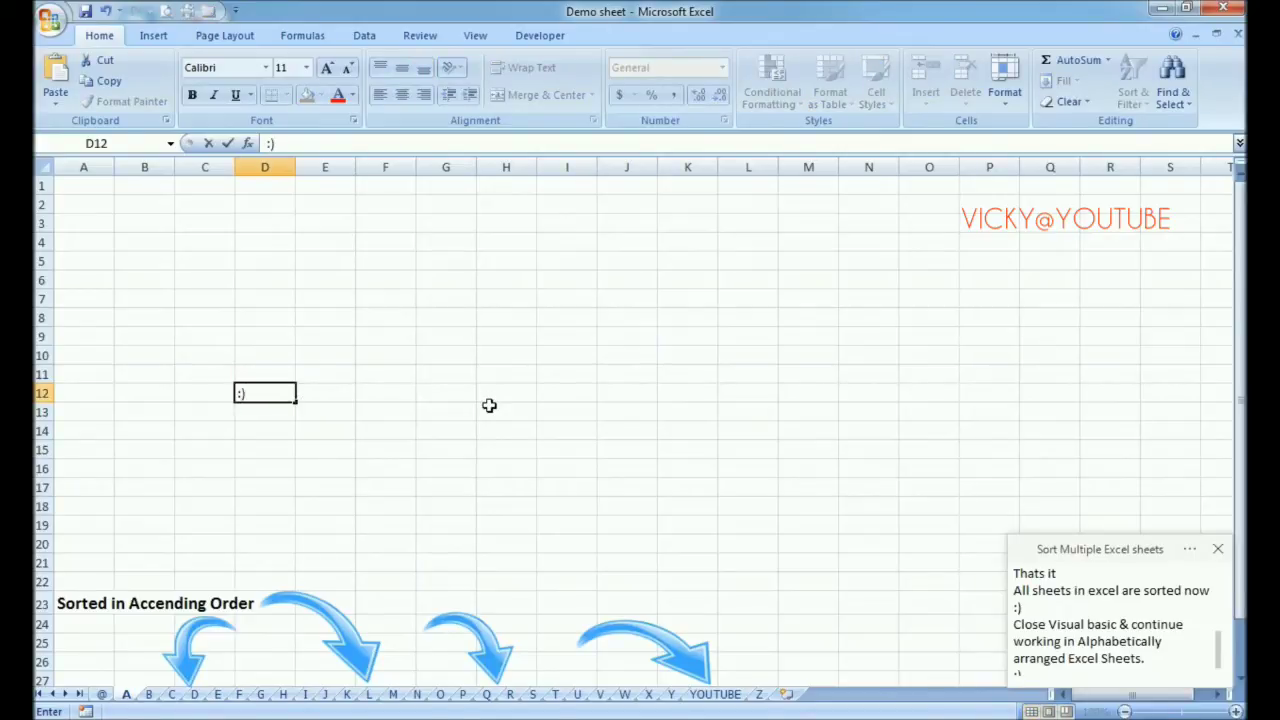
{"action": "key", "text": "Return"}
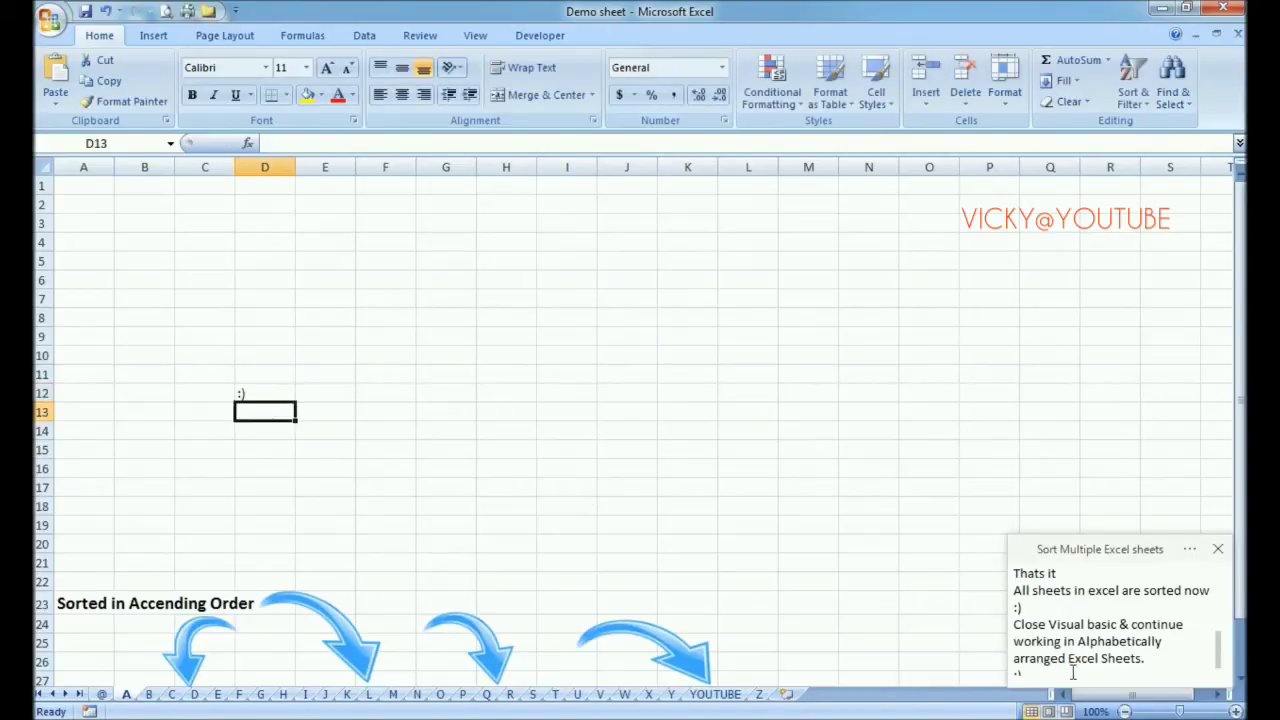
Add a ':)' and a thanks-for-watching sign-off to the notes
{"action": "left_click", "coordinate": [1016, 668]}
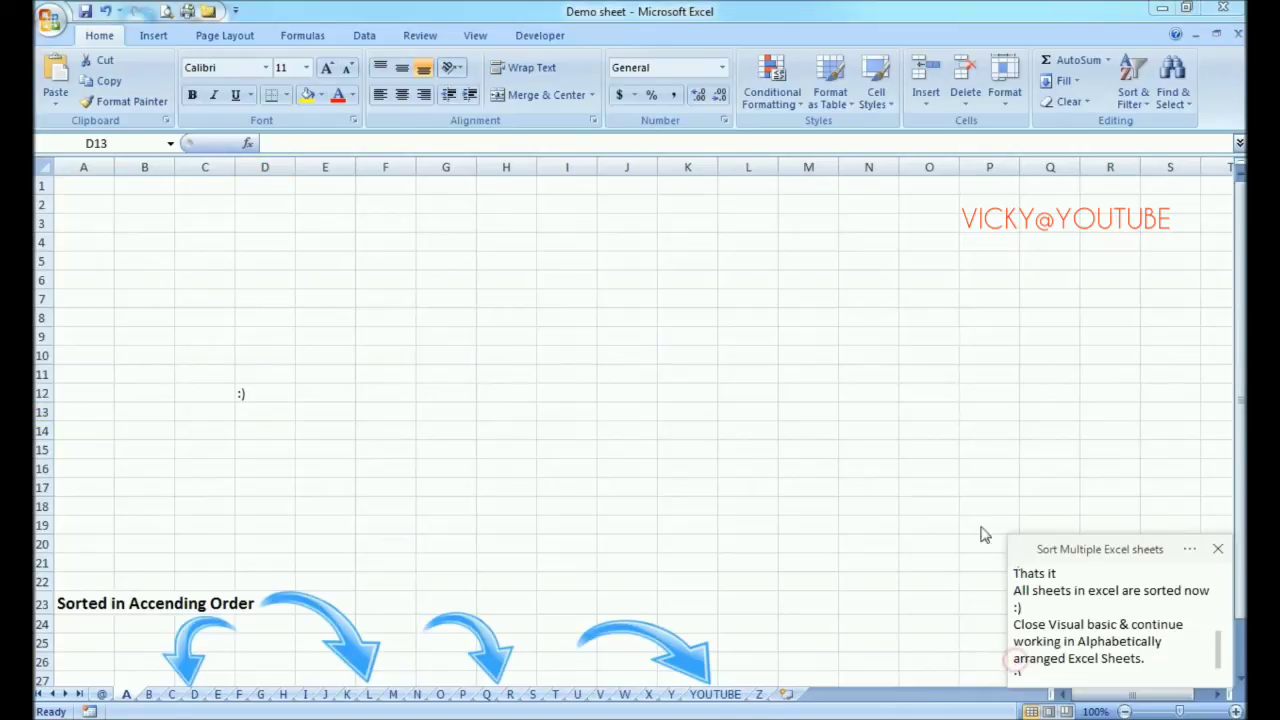
{"action": "type", "text": ":)"}
{"action": "key", "text": "Return"}
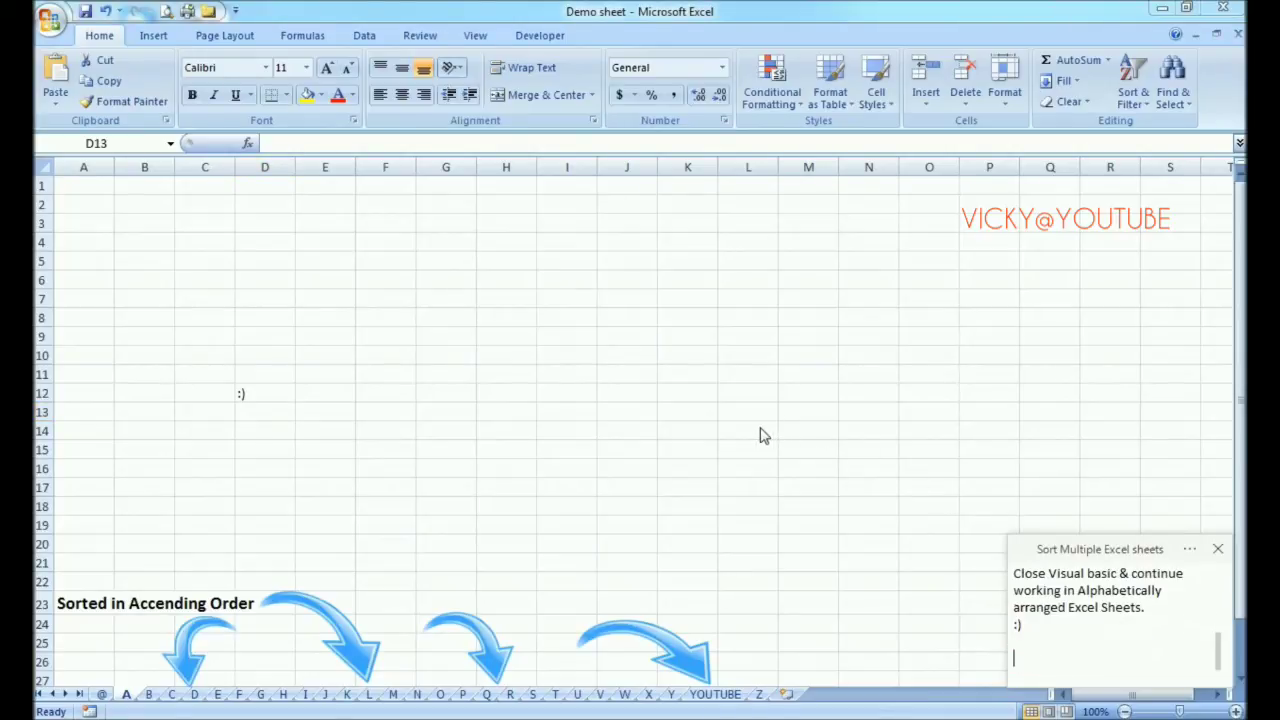
{"action": "type", "text": "Thanks for watching \"VICKY@YOUTUBE\"  Keep following on- FB- \"VICKY@FCBUKDELHI\" YOUTUBE- \"VICKY@YOUTUBE\""}
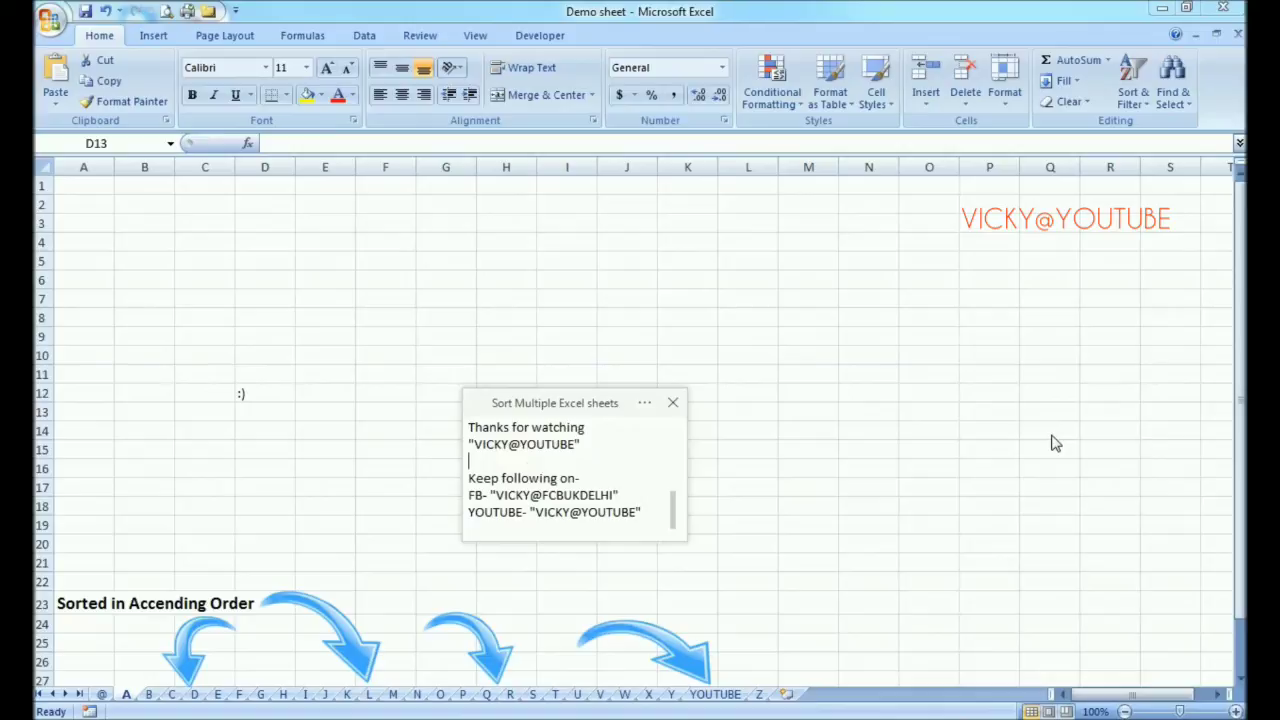
{"action": "left_click_drag", "start_coordinate": [644, 512], "coordinate": [467, 496]}
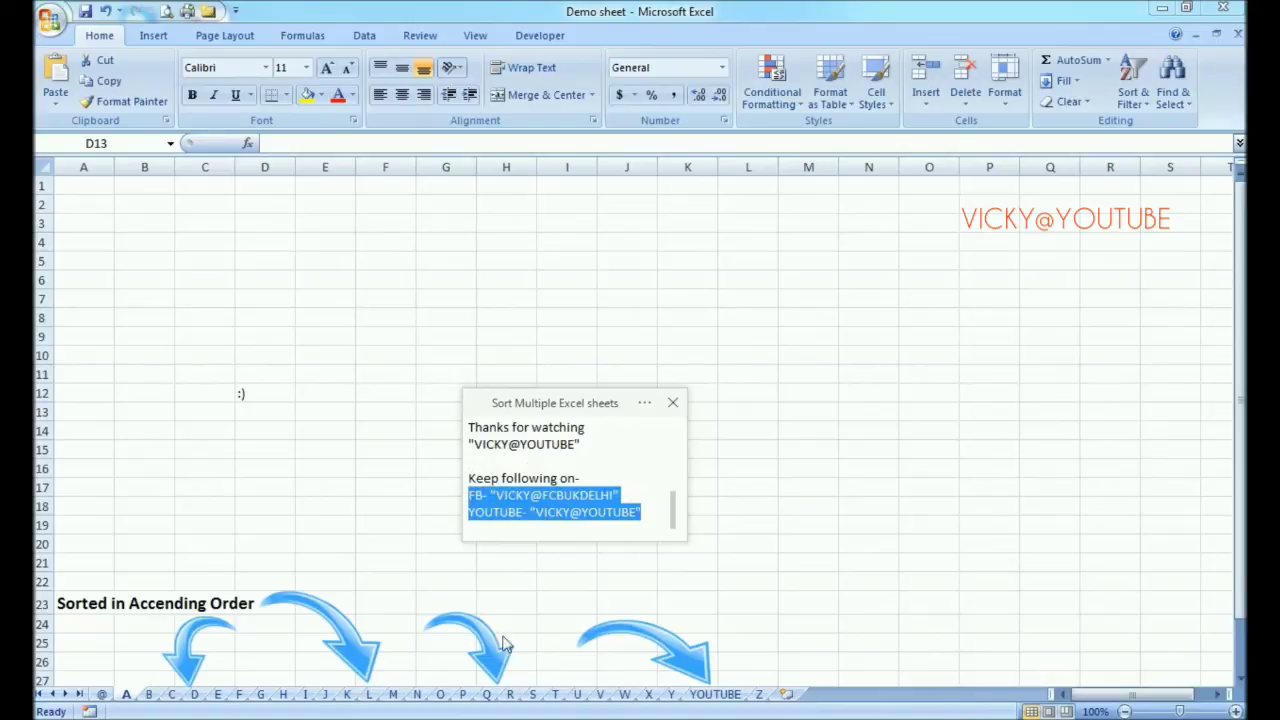